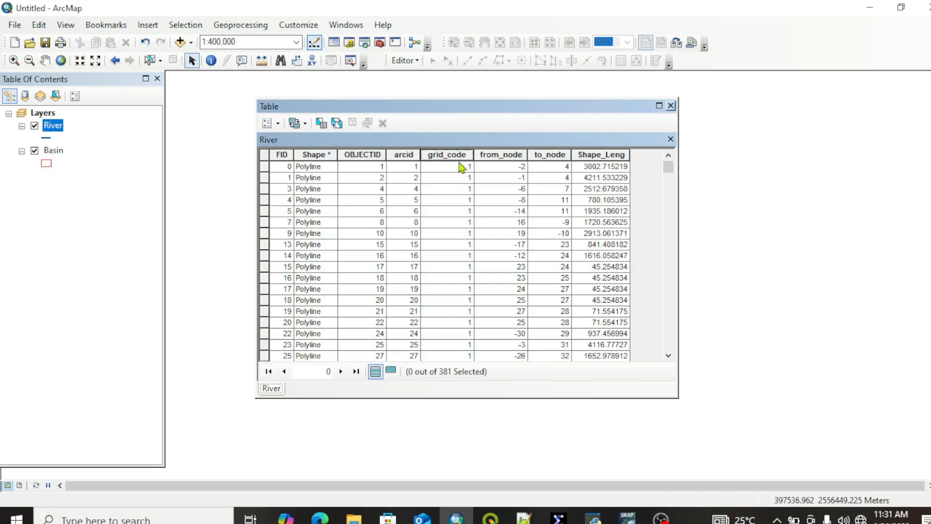
- Select all River records with grid_code 1 to examine those streams on the map, and clear the selection
{"action": "left_click_drag", "start_coordinate": [669, 168], "coordinate": [609, 121]}
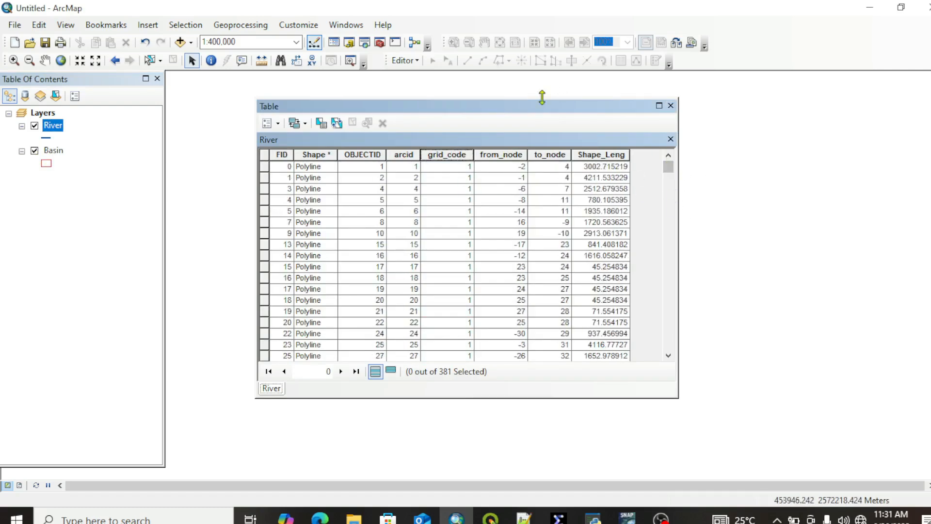
{"action": "left_click_drag", "start_coordinate": [542, 105], "coordinate": [763, 55]}
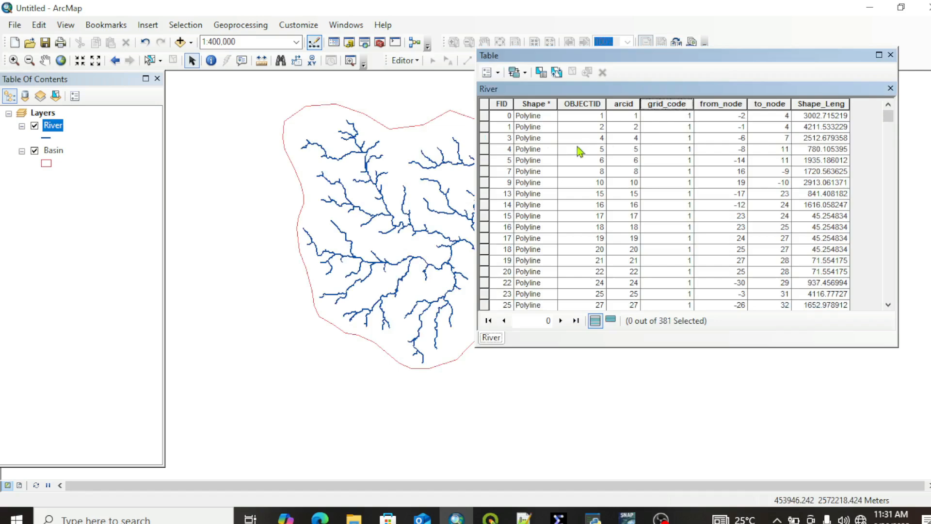
{"action": "left_click", "coordinate": [483, 118]}
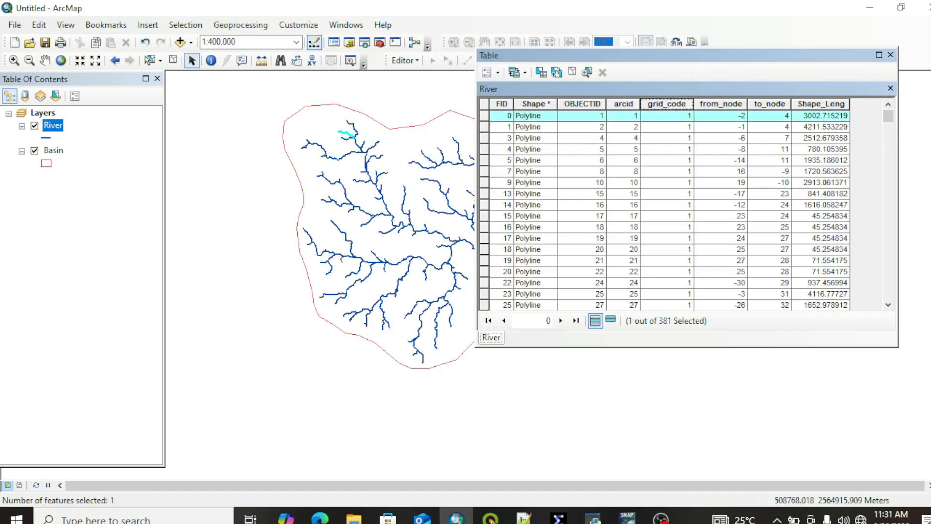
{"action": "left_click_drag", "start_coordinate": [895, 120], "coordinate": [895, 205]}
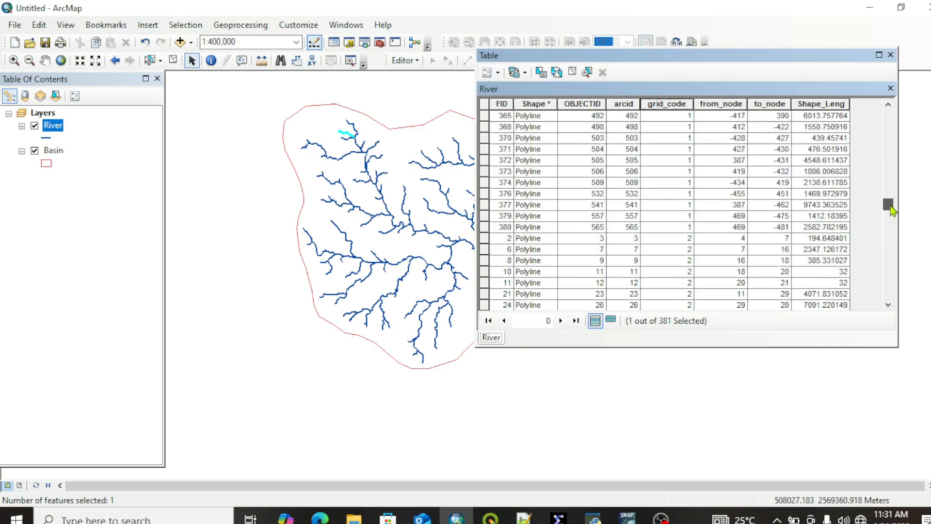
{"action": "left_click", "coordinate": [485, 227], "text": "shift"}
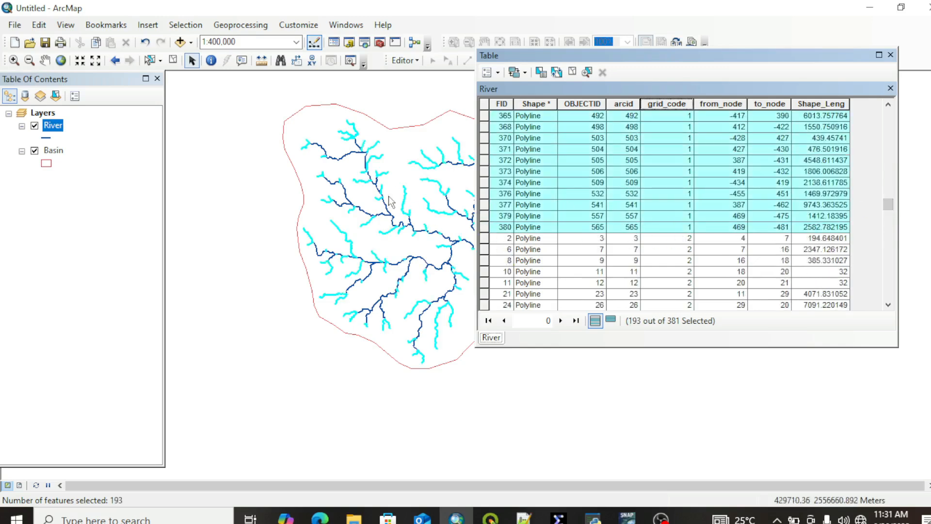
{"action": "left_click_drag", "start_coordinate": [736, 57], "coordinate": [778, 95]}
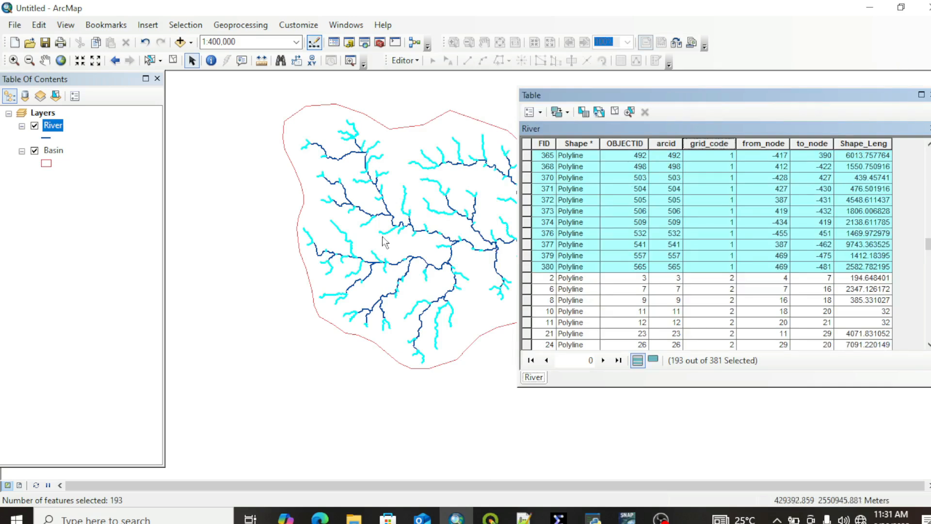
{"action": "scroll", "coordinate": [382, 237], "scroll_direction": "down", "scroll_amount": 3}
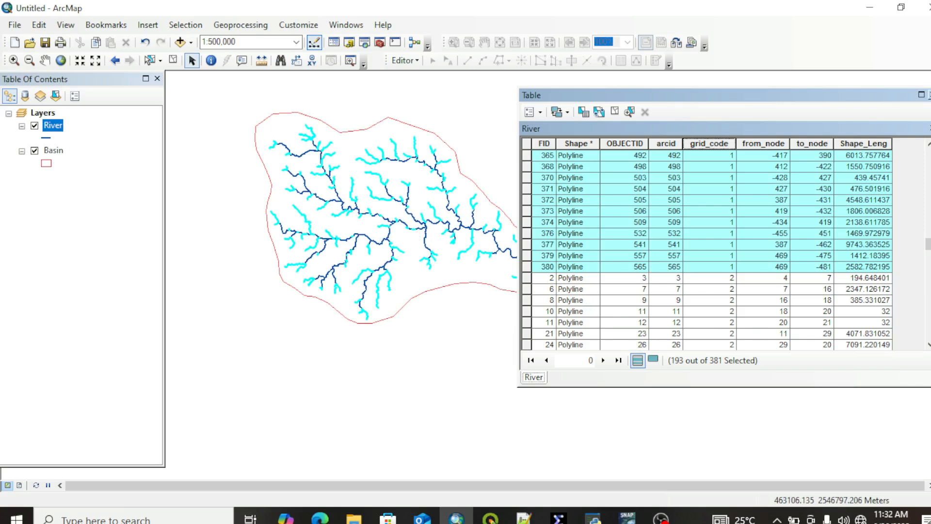
{"action": "left_click", "coordinate": [930, 95]}
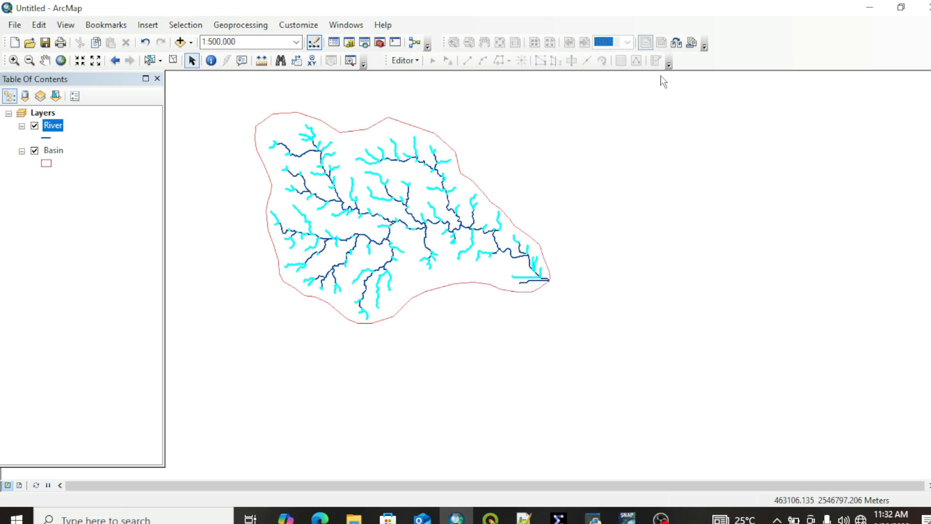
{"action": "left_click", "coordinate": [173, 60]}
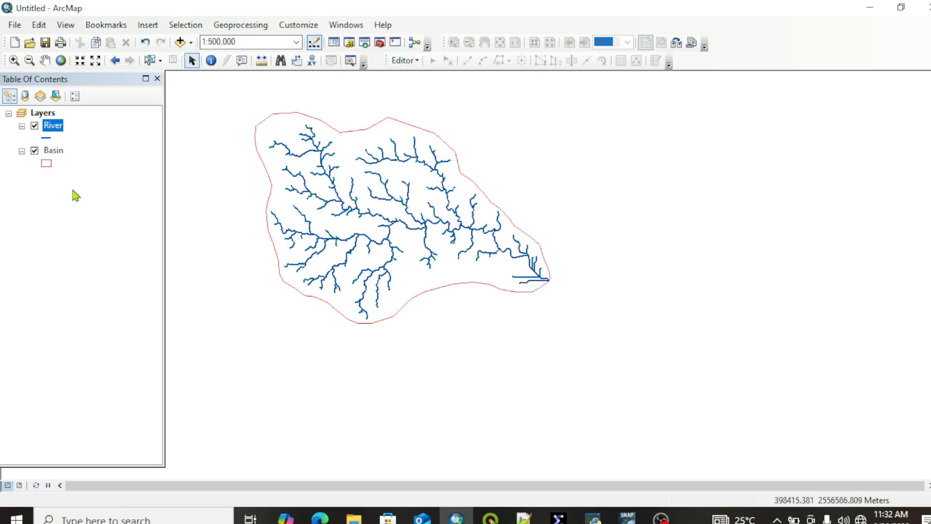
- Reopen the River attribute table and examine the grid_code column
{"action": "right_click", "coordinate": [58, 127]}
{"action": "left_click", "coordinate": [110, 163]}
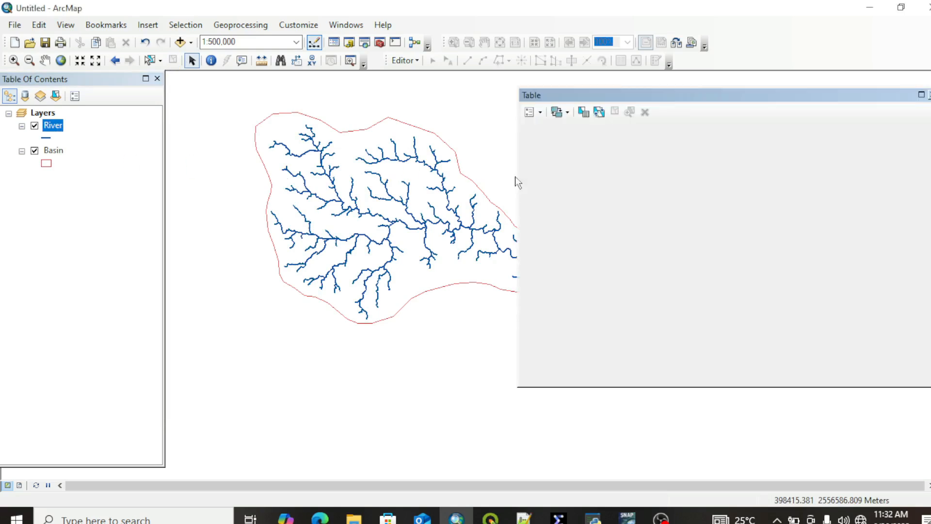
{"action": "left_click", "coordinate": [712, 145]}
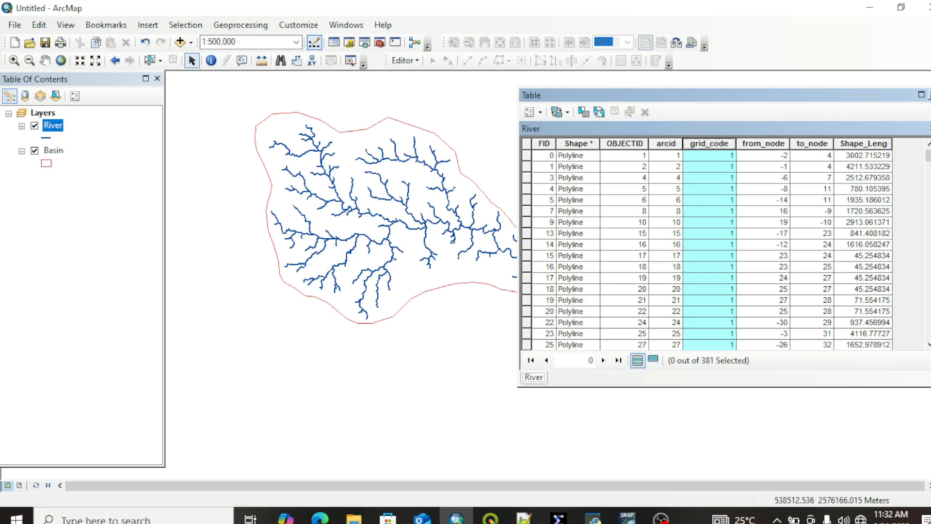
{"action": "left_click", "coordinate": [929, 95]}
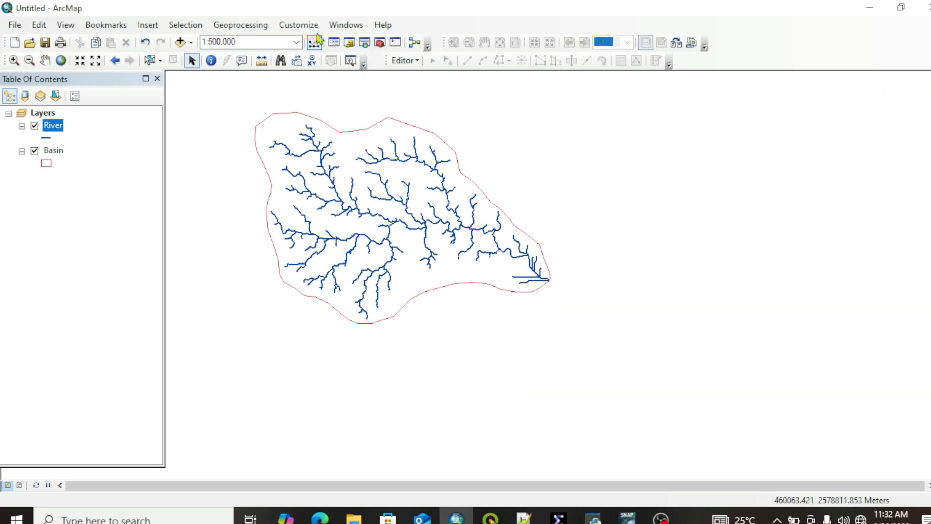
- Start the Dissolve geoprocessing tool with River as the input features
{"action": "left_click", "coordinate": [238, 26]}
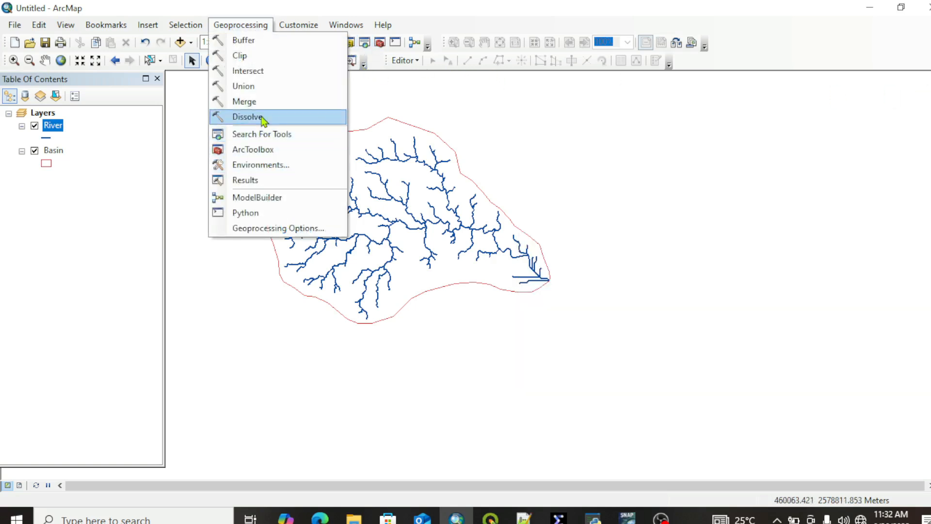
{"action": "left_click", "coordinate": [264, 121]}
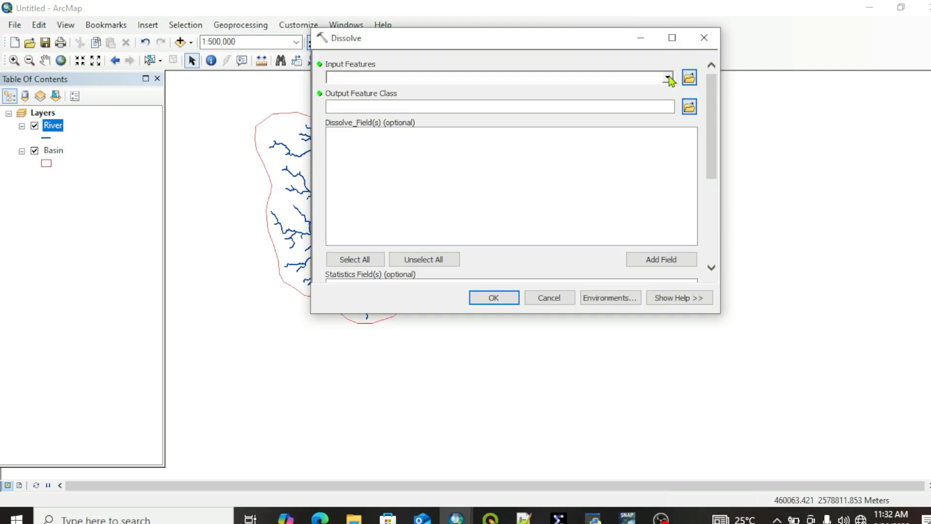
{"action": "left_click", "coordinate": [668, 78]}
{"action": "left_click", "coordinate": [365, 92]}
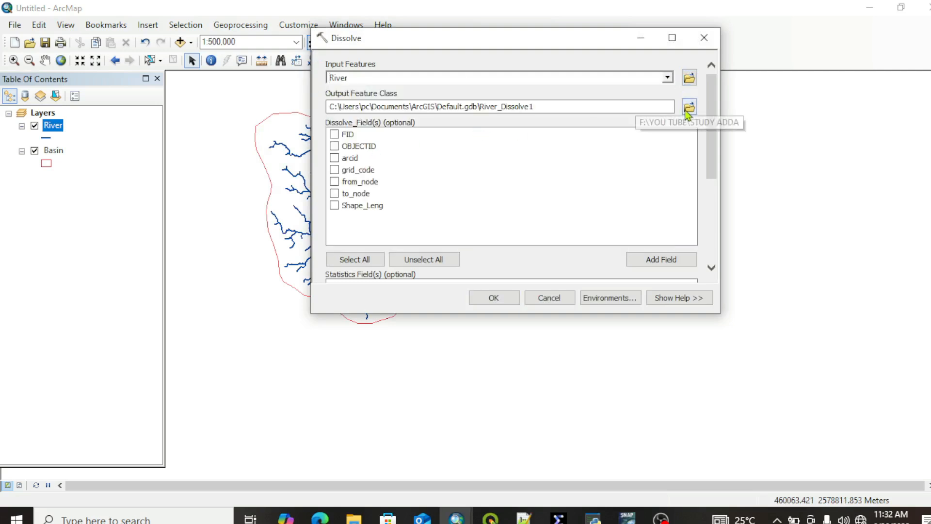
- Set the Dissolve output to Dissolve_River.shp in the ARC GIS\Morphometric Techniques\Stream Frequency folder
{"action": "left_click", "coordinate": [689, 106]}
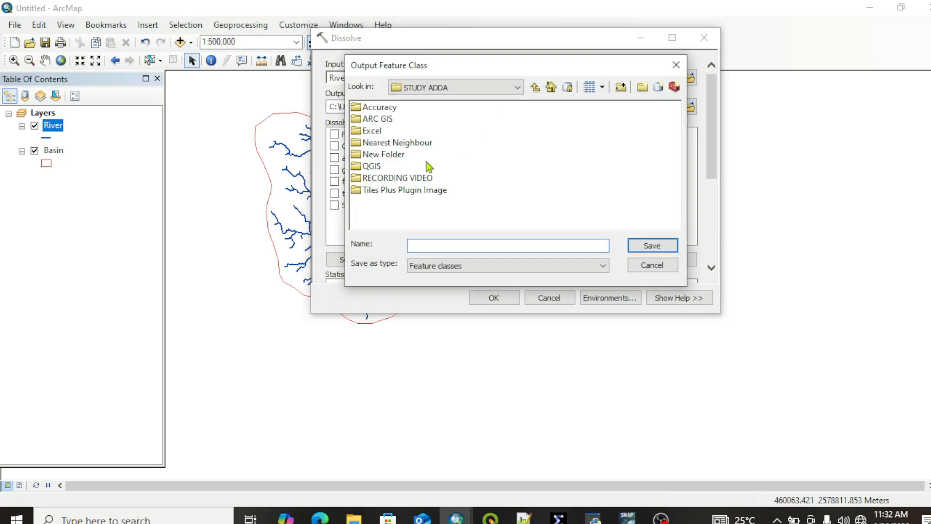
{"action": "double_click", "coordinate": [388, 121]}
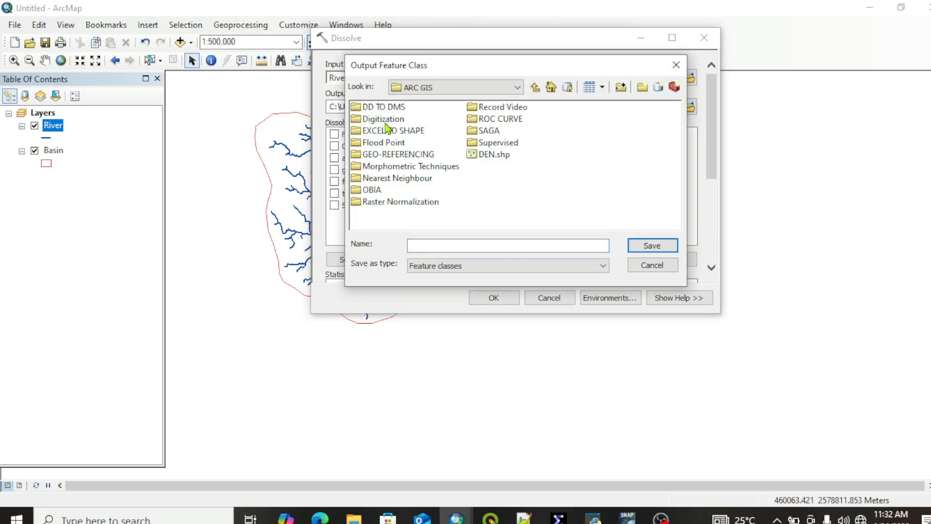
{"action": "double_click", "coordinate": [408, 167]}
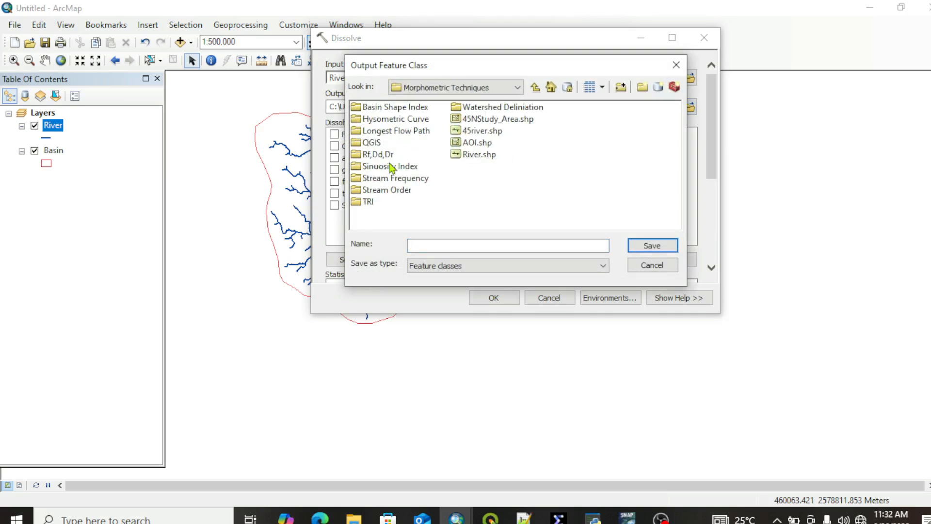
{"action": "double_click", "coordinate": [395, 181]}
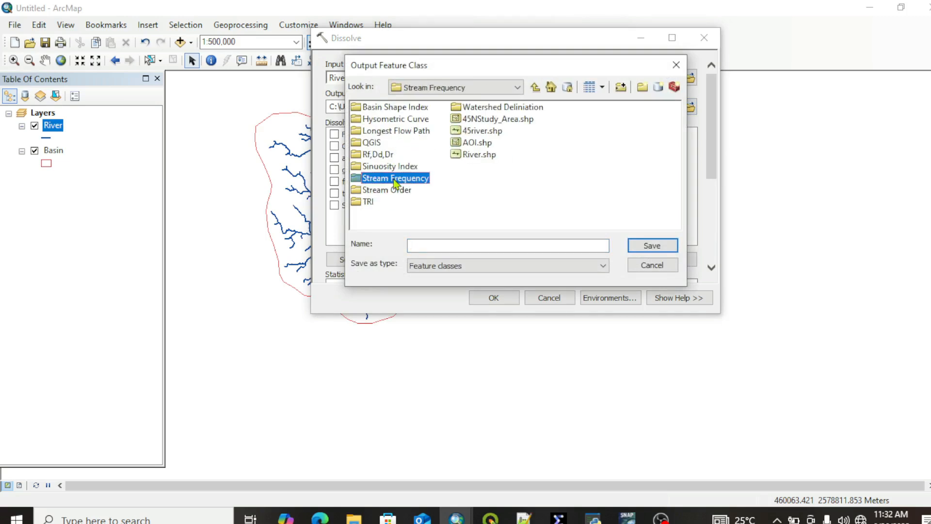
{"action": "left_click", "coordinate": [433, 247]}
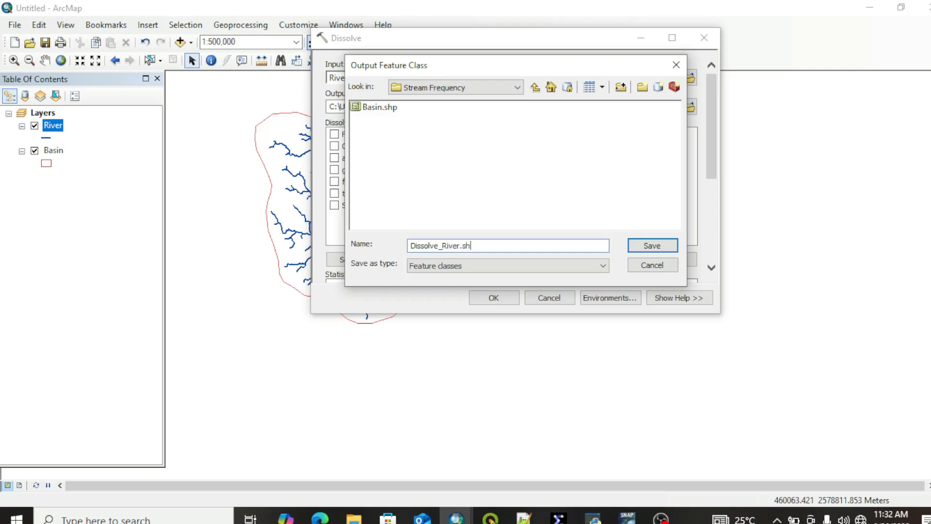
{"action": "left_click", "coordinate": [658, 246]}
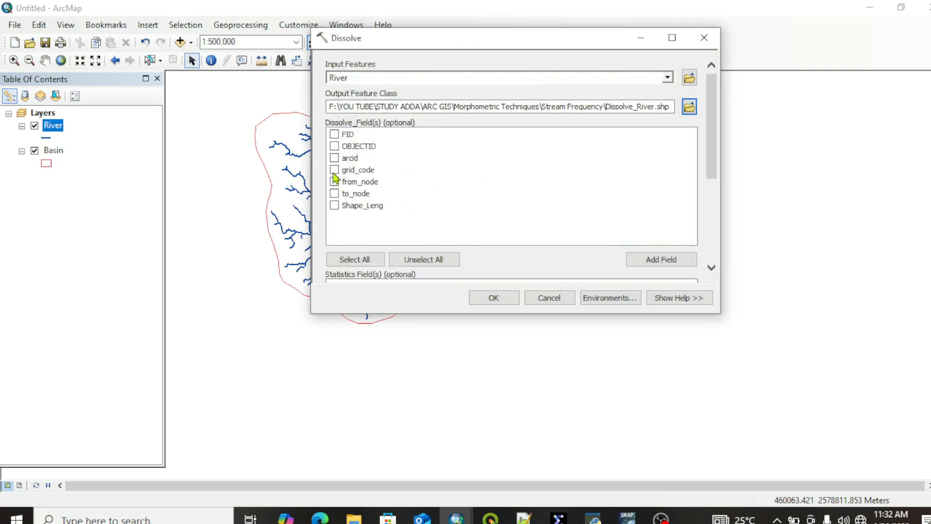
- Dissolve the rivers by the grid_code field, with a SUM statistic on grid_code
{"action": "left_click_drag", "start_coordinate": [718, 160], "coordinate": [713, 250]}
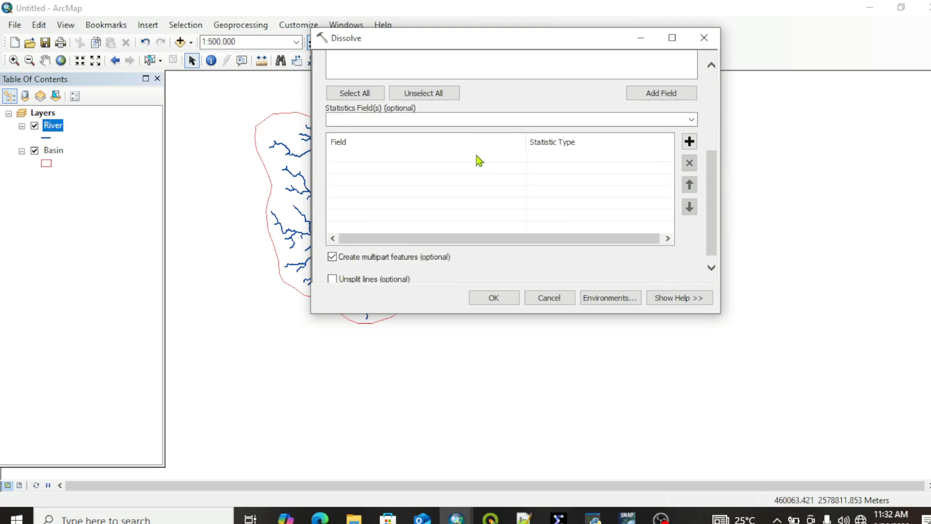
{"action": "left_click", "coordinate": [692, 120]}
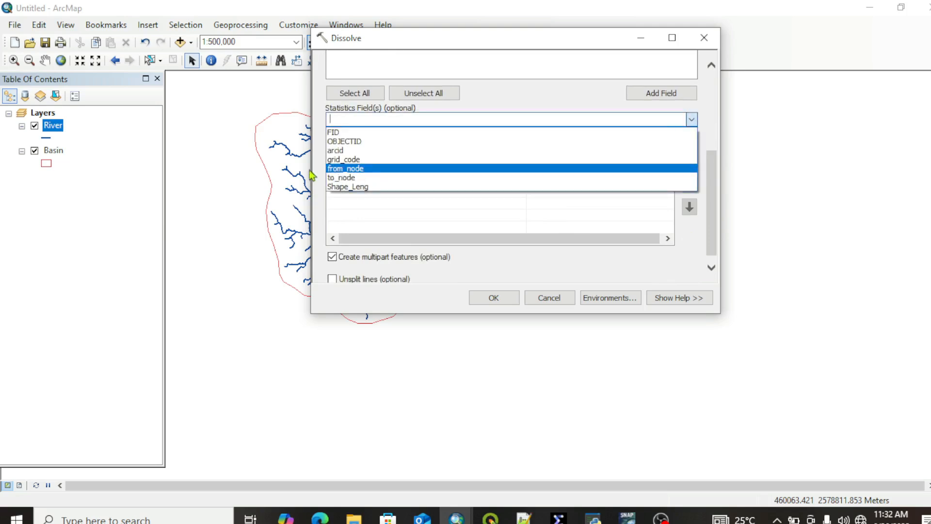
{"action": "left_click", "coordinate": [373, 160]}
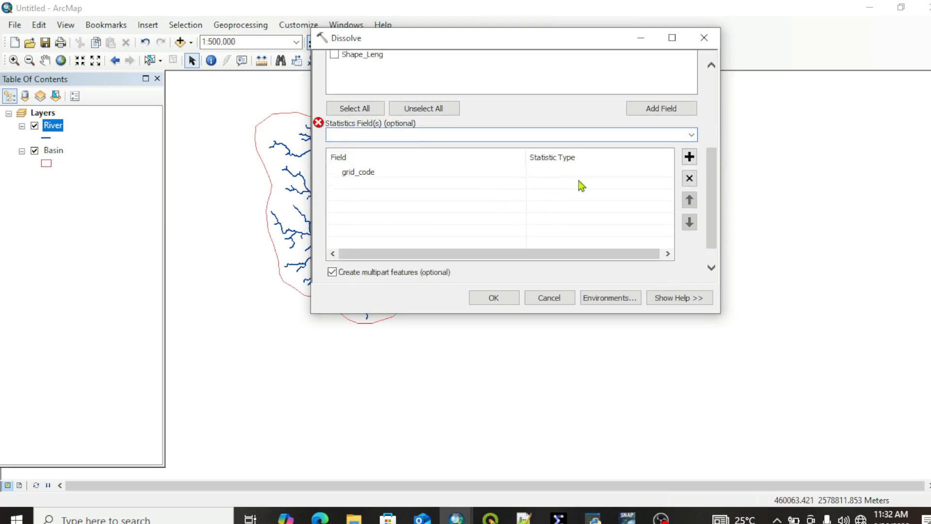
{"action": "left_click", "coordinate": [595, 172]}
{"action": "left_click", "coordinate": [668, 174]}
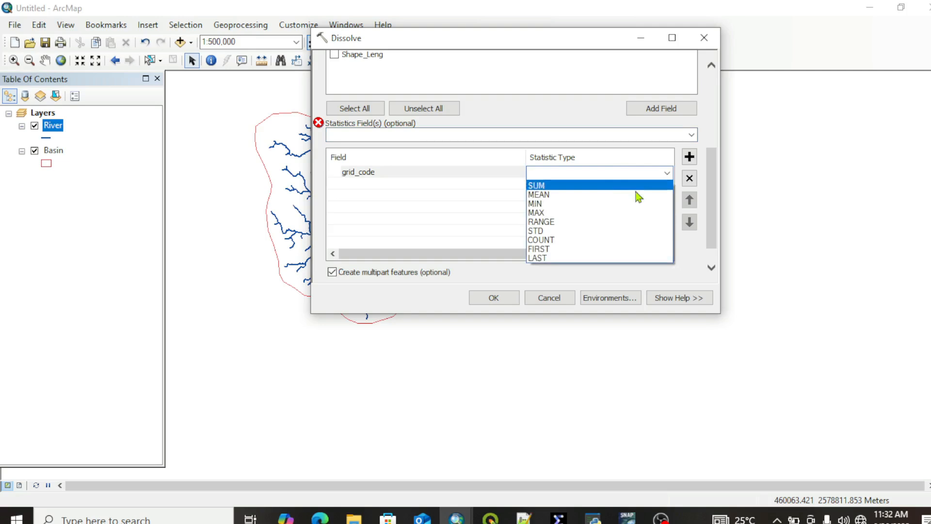
{"action": "left_click", "coordinate": [537, 187]}
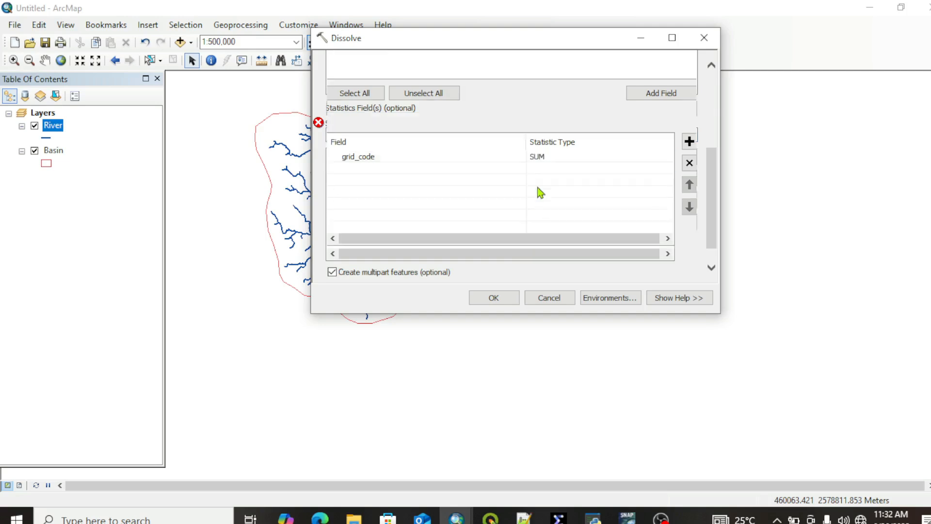
{"action": "left_click", "coordinate": [494, 298]}
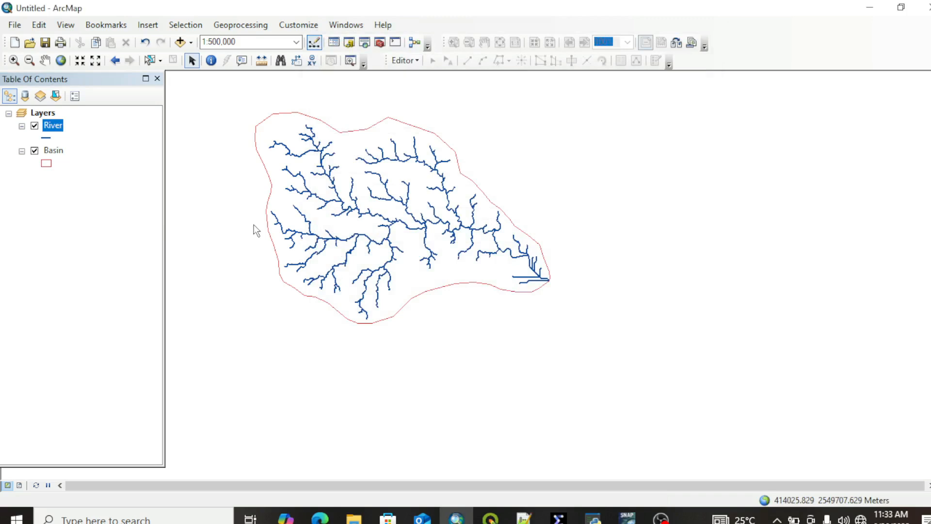
- Check the status of the Dissolve run in the current session's geoprocessing results
{"action": "left_click", "coordinate": [251, 27]}
{"action": "left_click", "coordinate": [278, 182]}
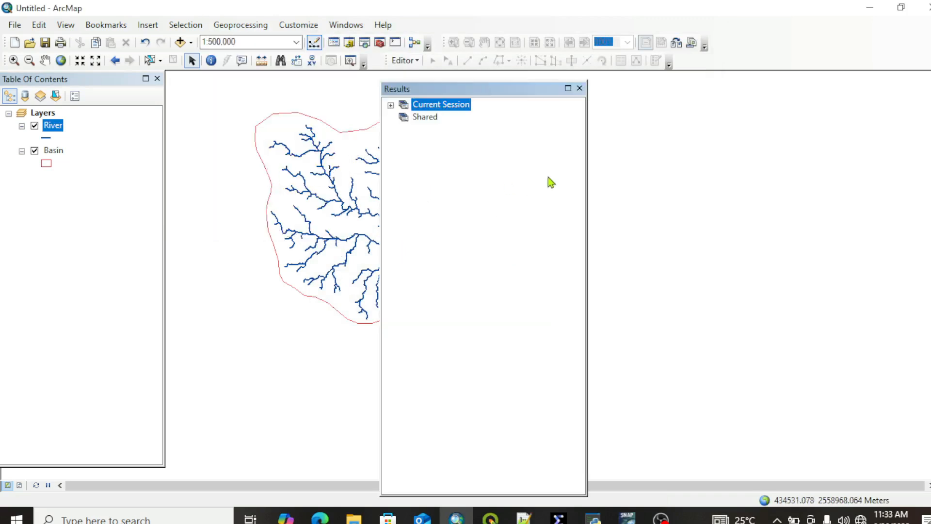
{"action": "left_click", "coordinate": [390, 105]}
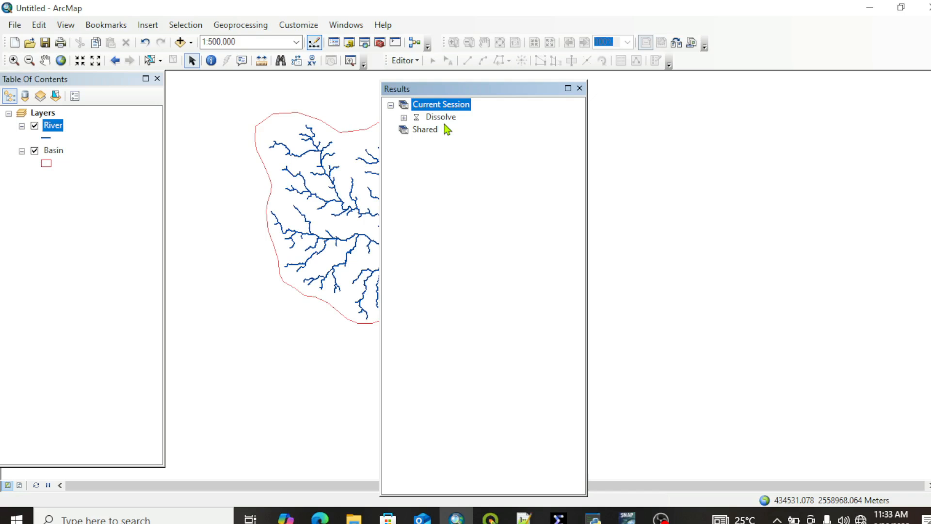
{"action": "left_click", "coordinate": [579, 88]}
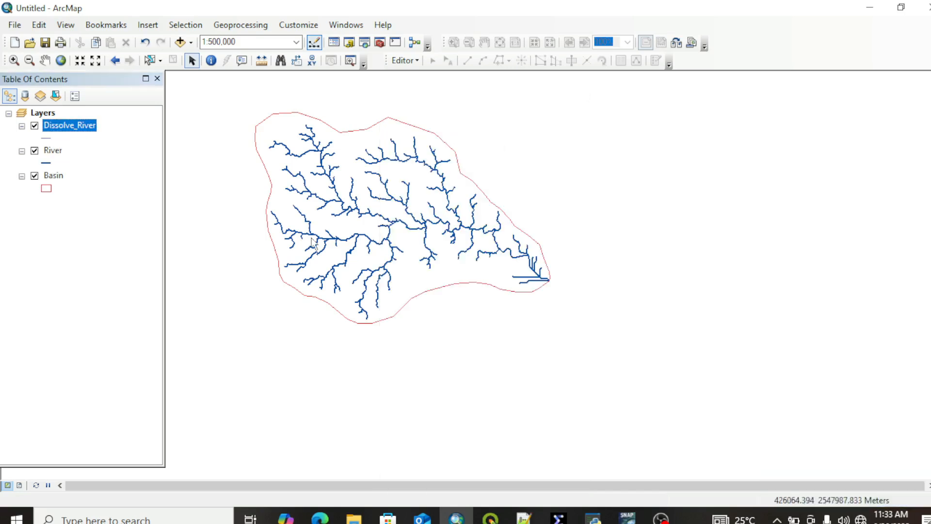
- Hide and collapse the River layer, and open the Dissolve_River attribute table with its grid_code column highlighted
{"action": "left_click", "coordinate": [34, 151]}
{"action": "left_click", "coordinate": [22, 150]}
{"action": "right_click", "coordinate": [82, 125]}
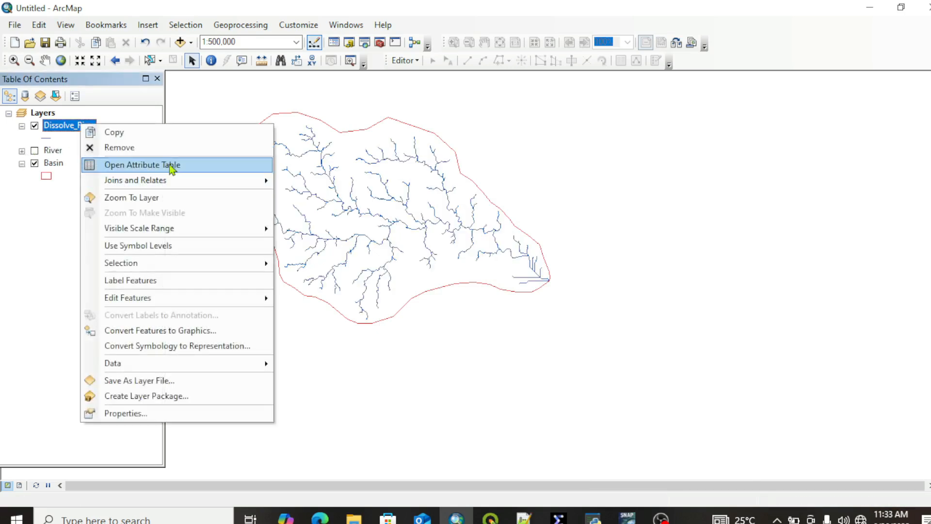
{"action": "left_click", "coordinate": [171, 166]}
{"action": "left_click", "coordinate": [643, 147]}
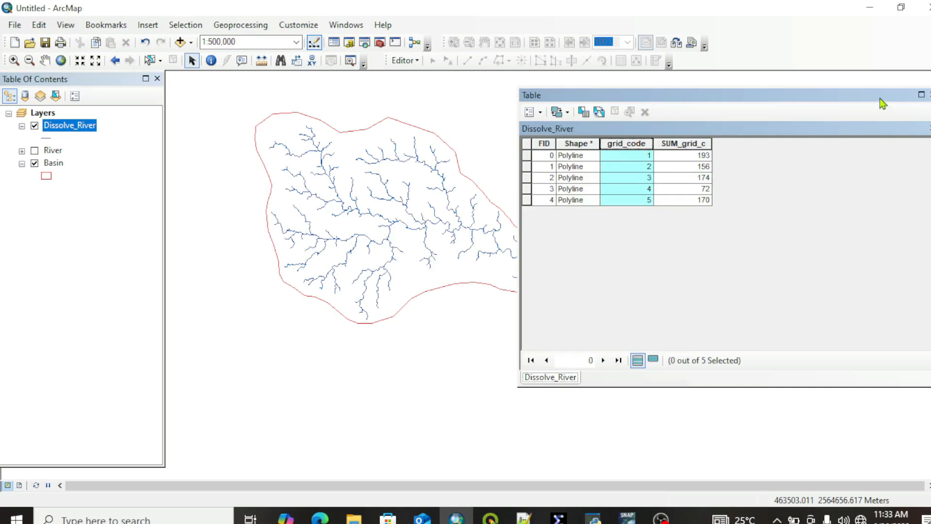
{"action": "left_click_drag", "start_coordinate": [880, 98], "coordinate": [808, 91]}
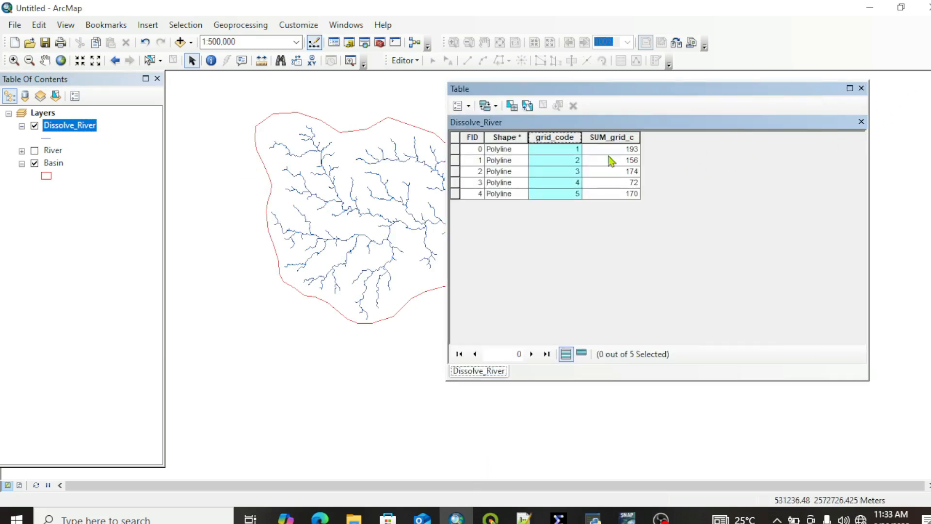
- Add a Float field named Frequency to the Dissolve_River attribute table
{"action": "left_click", "coordinate": [468, 106]}
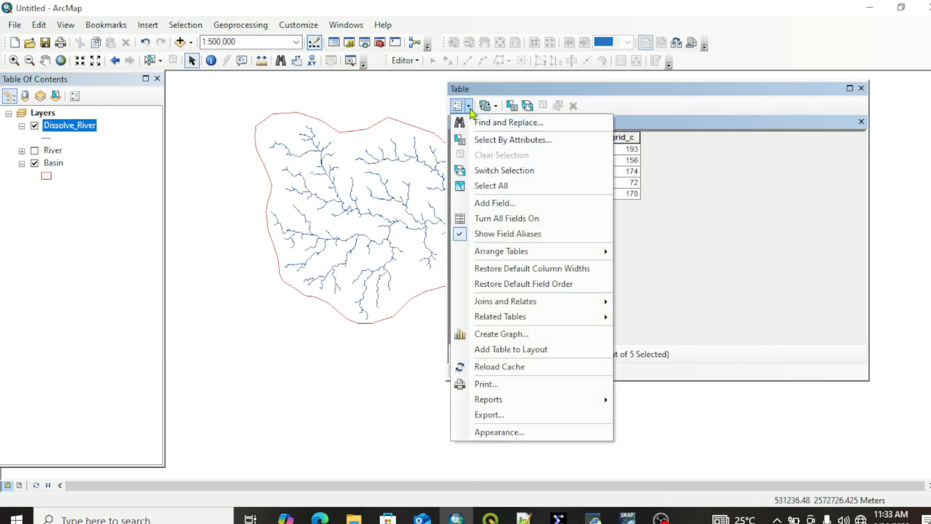
{"action": "left_click", "coordinate": [508, 203]}
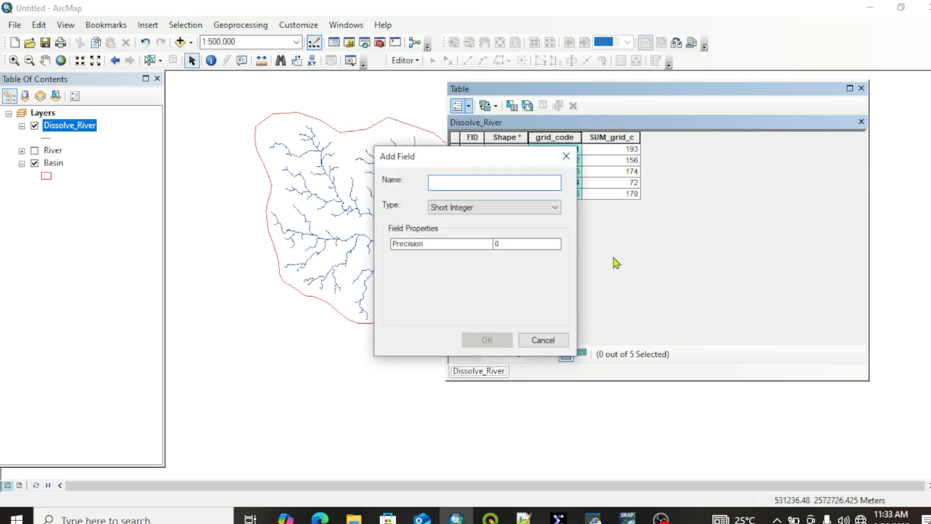
{"action": "type", "text": "Frequency"}
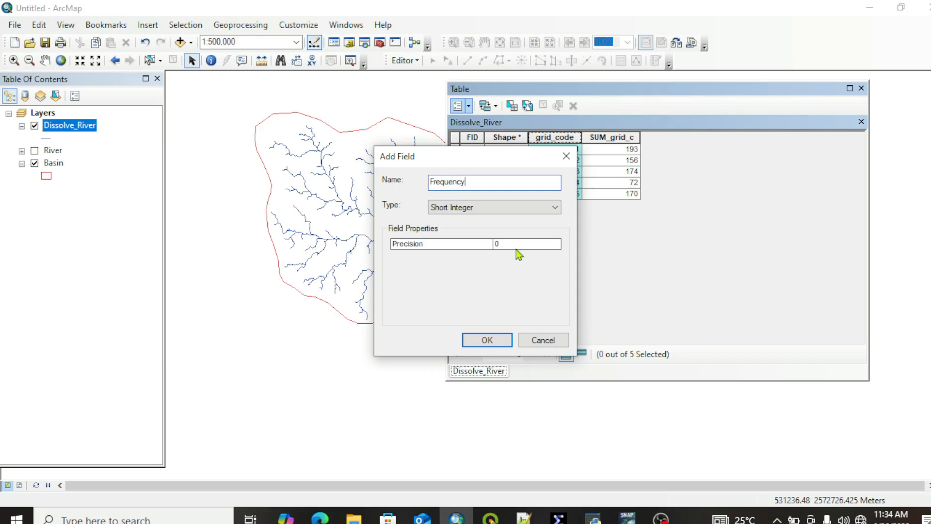
{"action": "left_click", "coordinate": [504, 214]}
{"action": "left_click", "coordinate": [467, 245]}
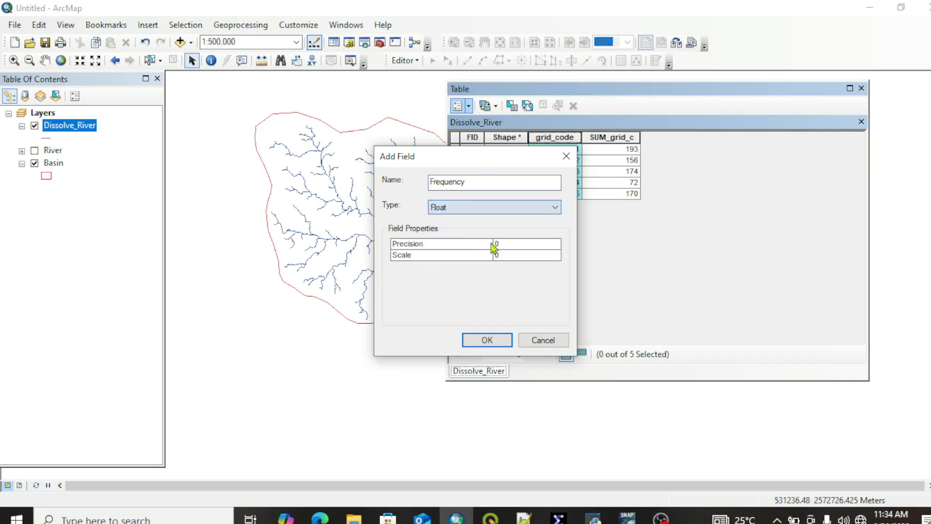
{"action": "left_click", "coordinate": [500, 339]}
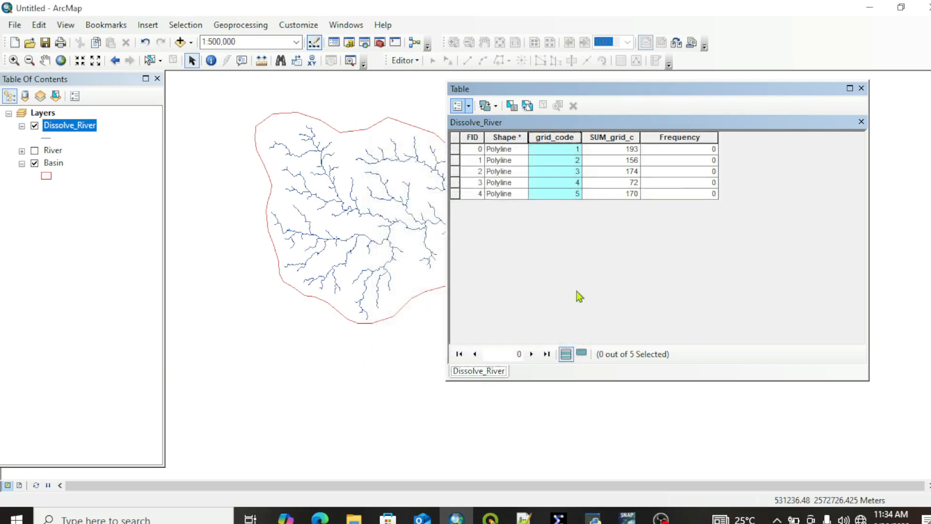
- Select the Frequency column and start an edit session on the Dissolve_River layer
{"action": "left_click", "coordinate": [690, 138]}
{"action": "left_click", "coordinate": [404, 60]}
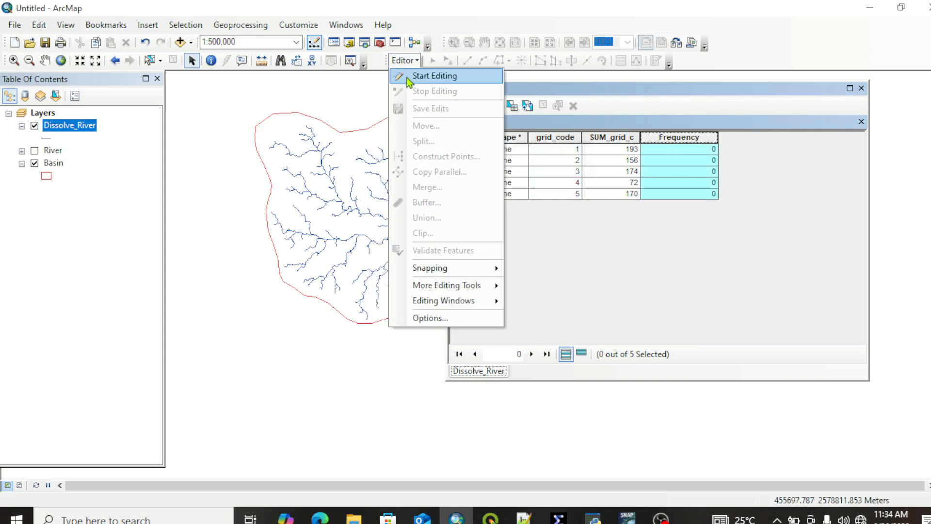
{"action": "left_click", "coordinate": [407, 76]}
{"action": "left_click", "coordinate": [380, 154]}
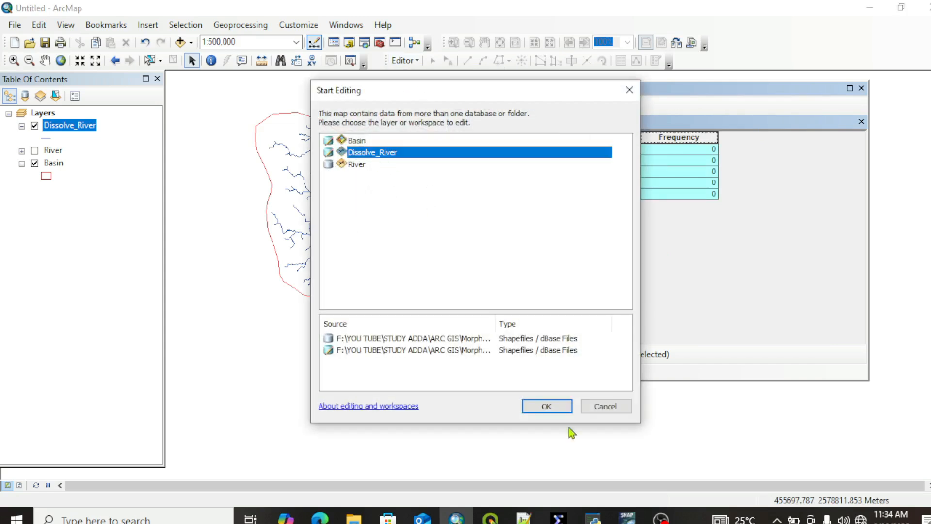
{"action": "left_click", "coordinate": [557, 407]}
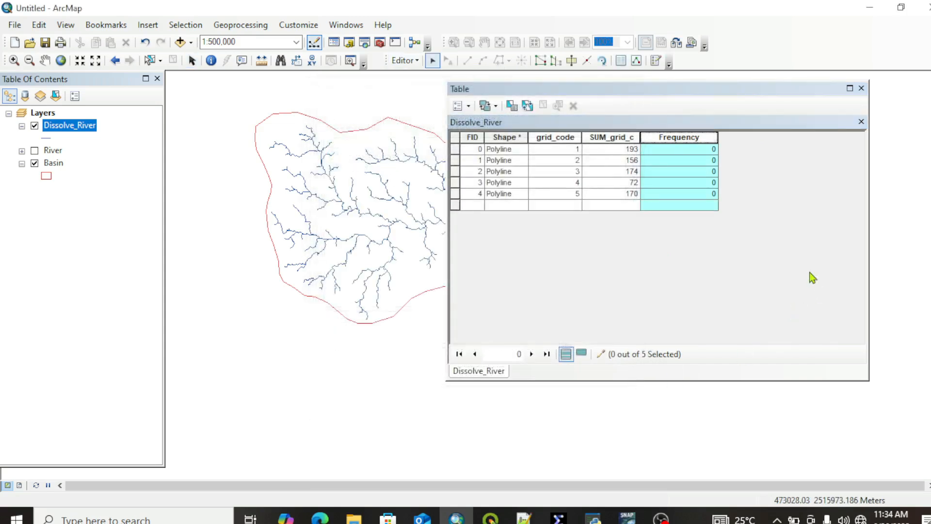
- Fill the Frequency field for grid_code 1 to 5 with 193, 156, 174, 72 and 170, matching the SUM_grid_c values
{"action": "left_click", "coordinate": [675, 150]}
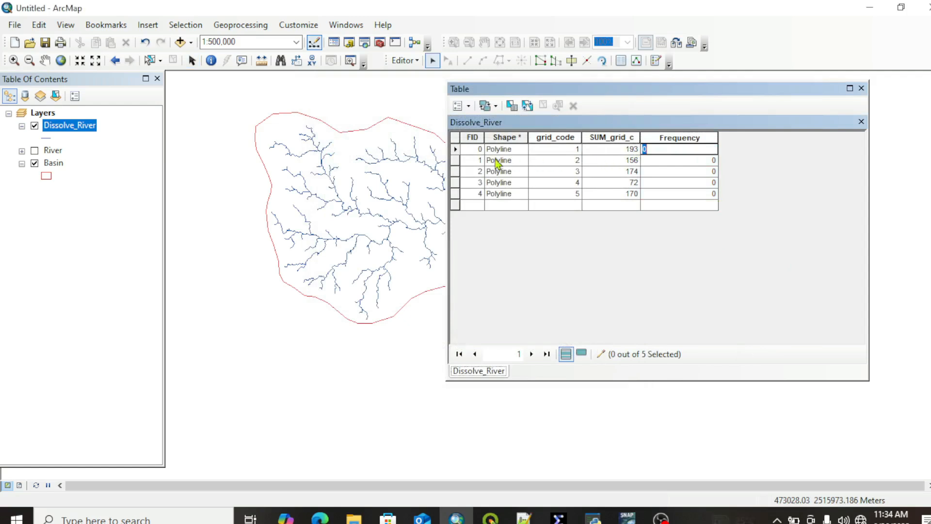
{"action": "left_click", "coordinate": [456, 150]}
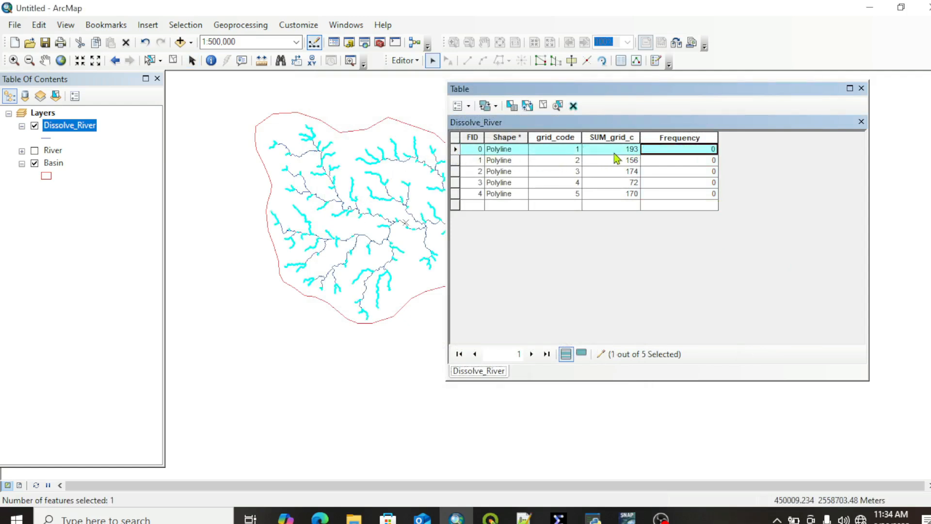
{"action": "left_click", "coordinate": [687, 148]}
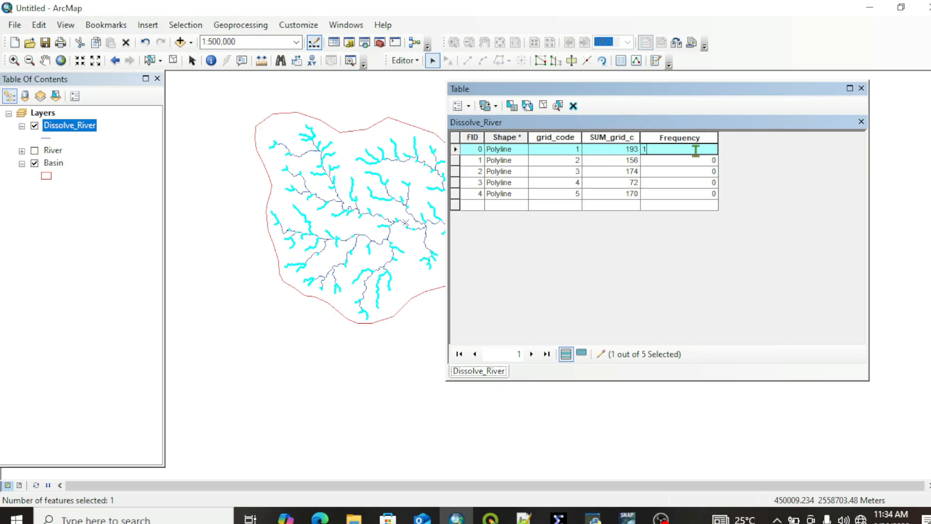
{"action": "left_click", "coordinate": [697, 162]}
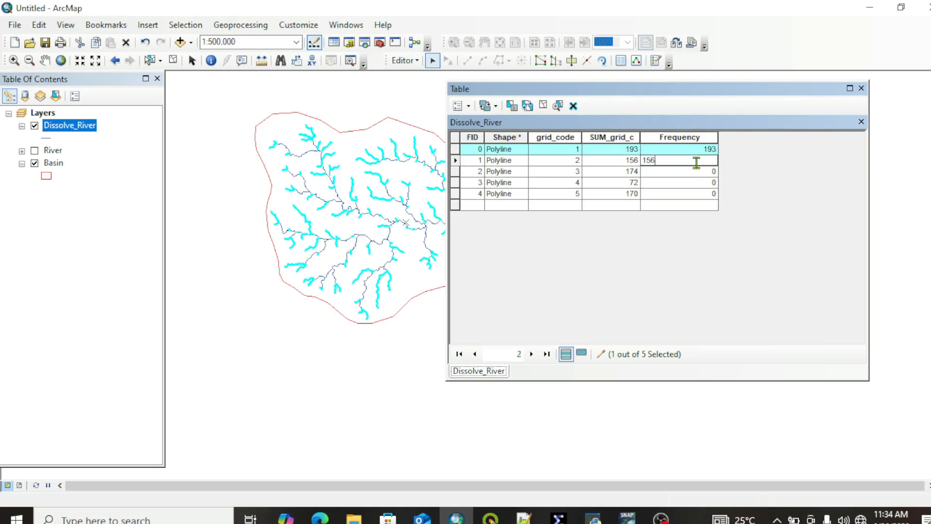
{"action": "left_click", "coordinate": [456, 161]}
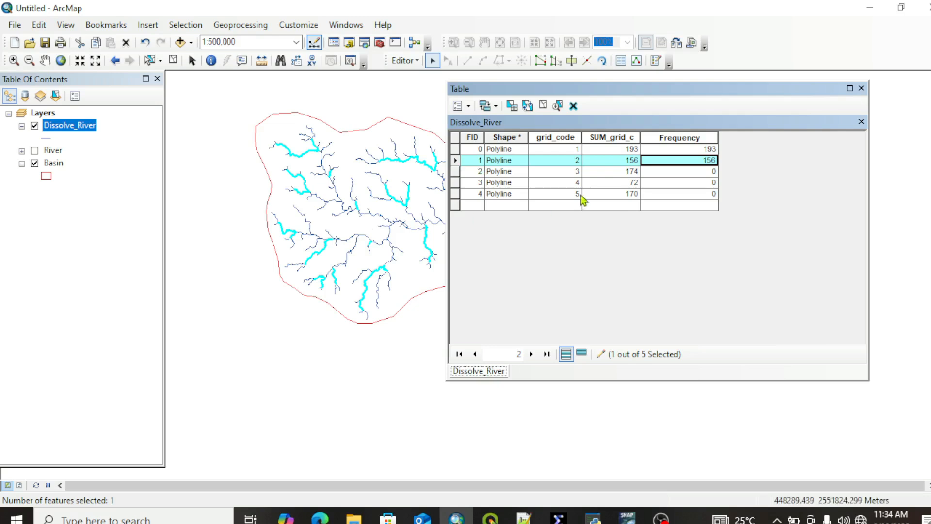
{"action": "left_click", "coordinate": [692, 172]}
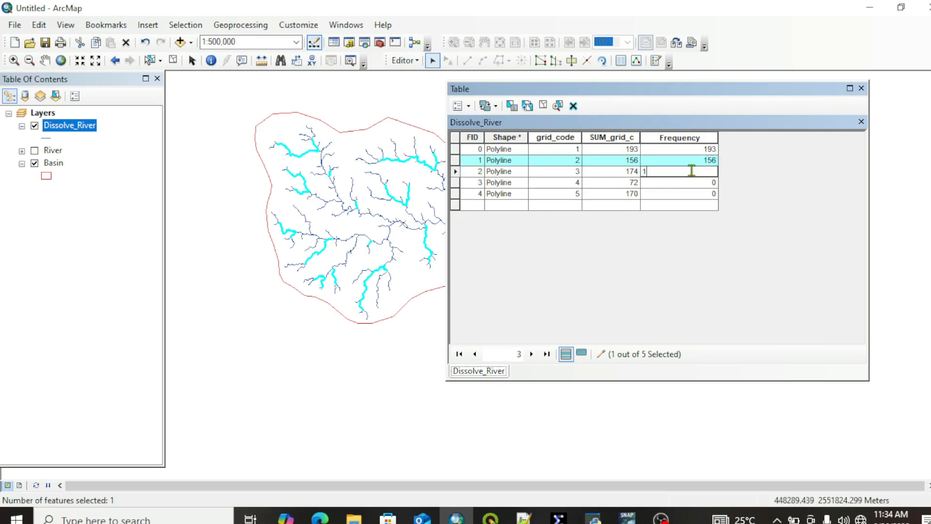
{"action": "left_click", "coordinate": [708, 181]}
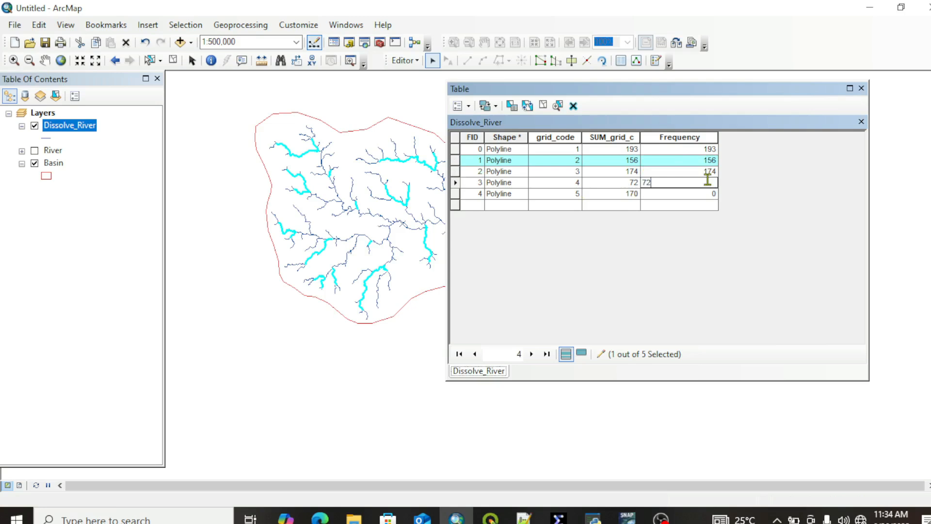
{"action": "left_click", "coordinate": [703, 194]}
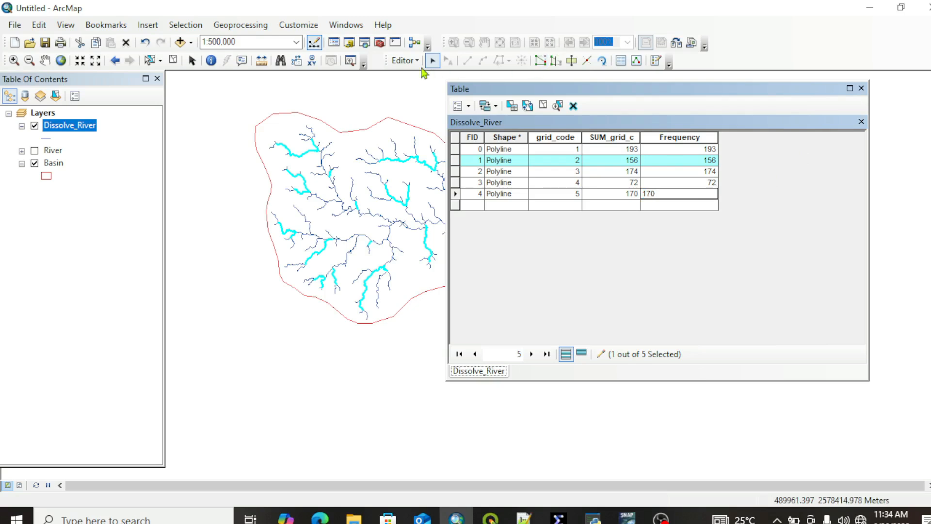
- Save the Frequency edits and stop the edit session
{"action": "left_click", "coordinate": [410, 60]}
{"action": "left_click", "coordinate": [428, 107]}
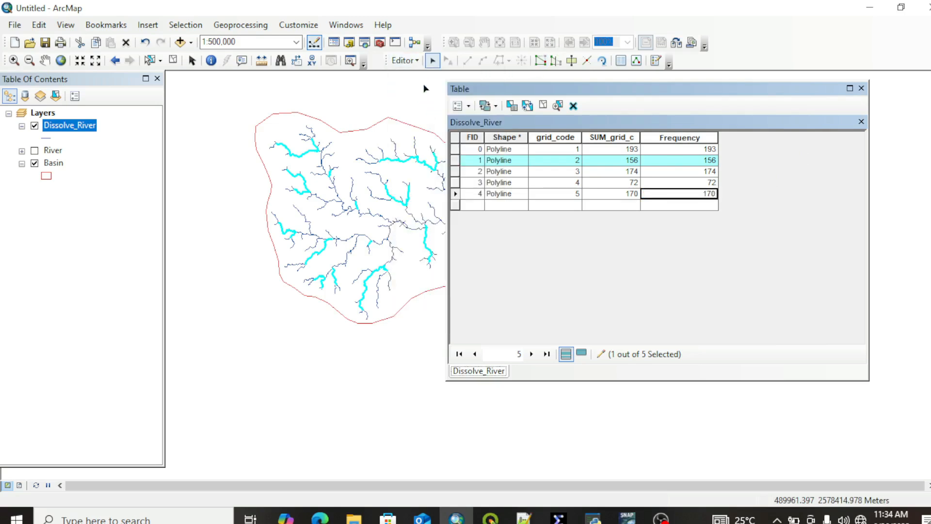
{"action": "left_click", "coordinate": [404, 61]}
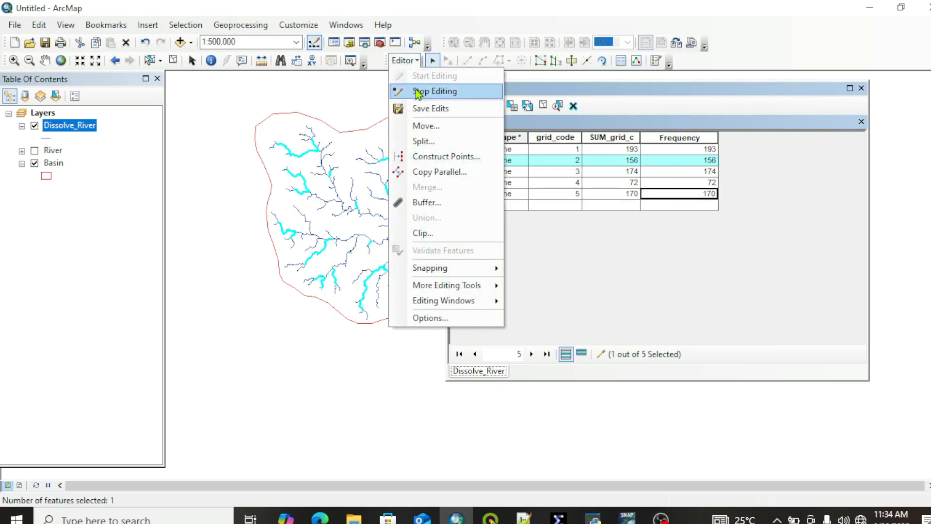
{"action": "left_click", "coordinate": [433, 92]}
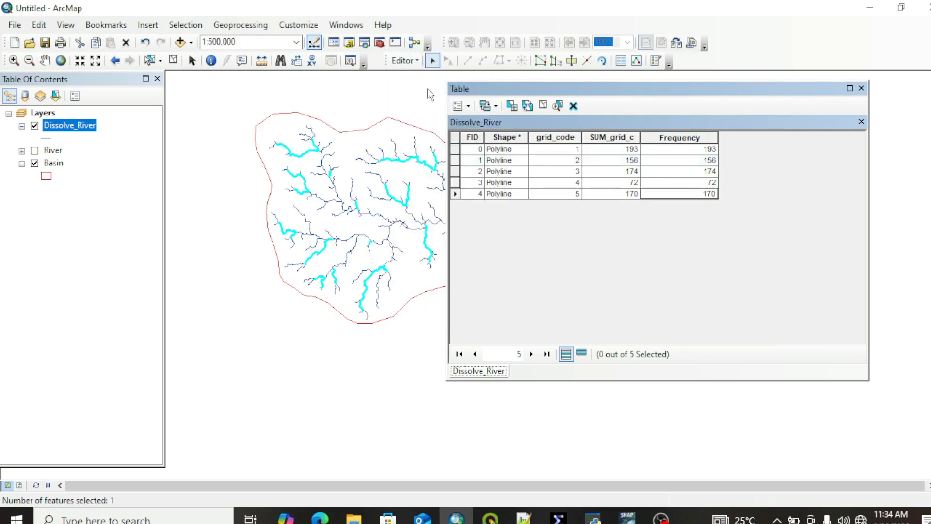
- Turn on field highlighting for the Frequency column in its field properties
{"action": "left_click", "coordinate": [688, 138]}
{"action": "right_click", "coordinate": [687, 138]}
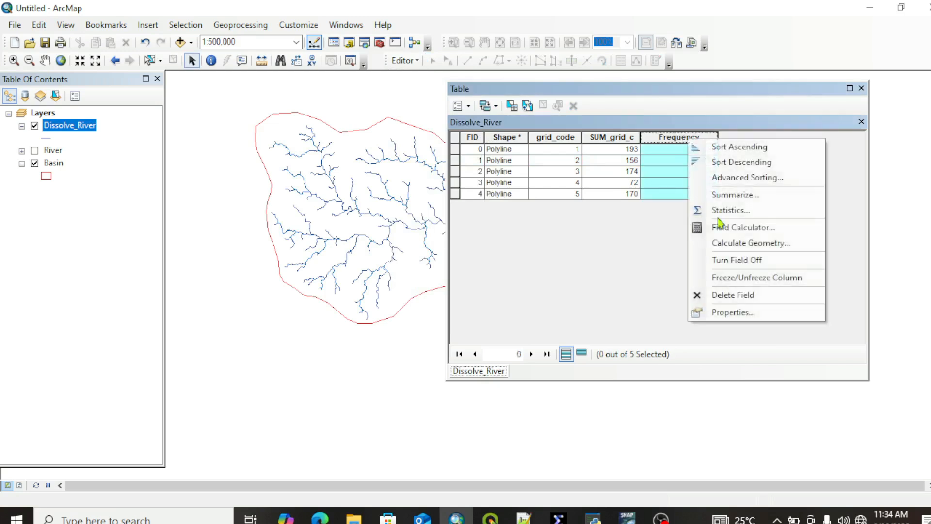
{"action": "left_click", "coordinate": [732, 313]}
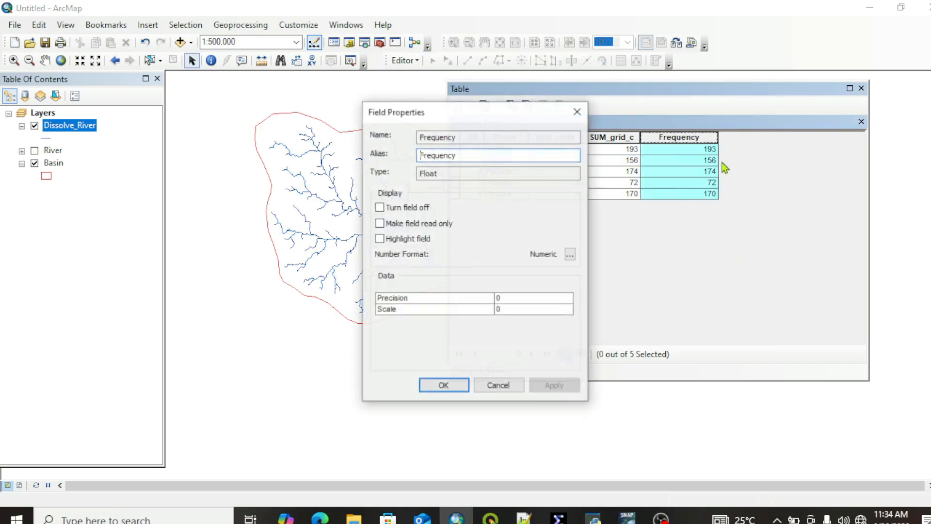
{"action": "left_click", "coordinate": [380, 238]}
{"action": "left_click_drag", "start_coordinate": [543, 108], "coordinate": [432, 89]}
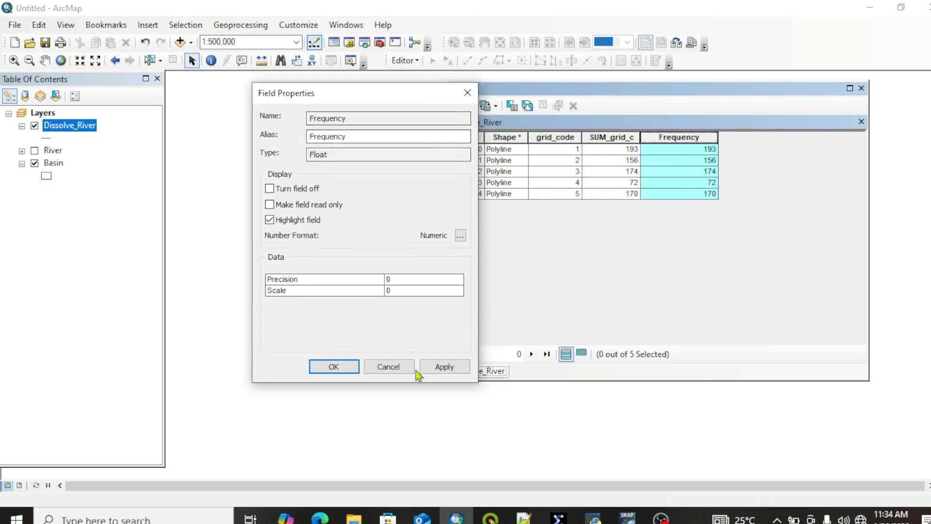
{"action": "left_click", "coordinate": [437, 368]}
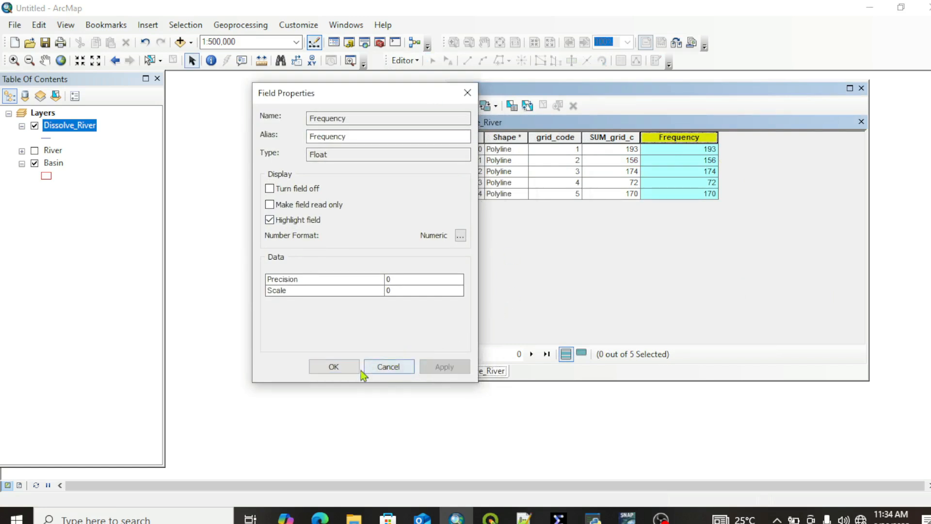
{"action": "left_click", "coordinate": [339, 366]}
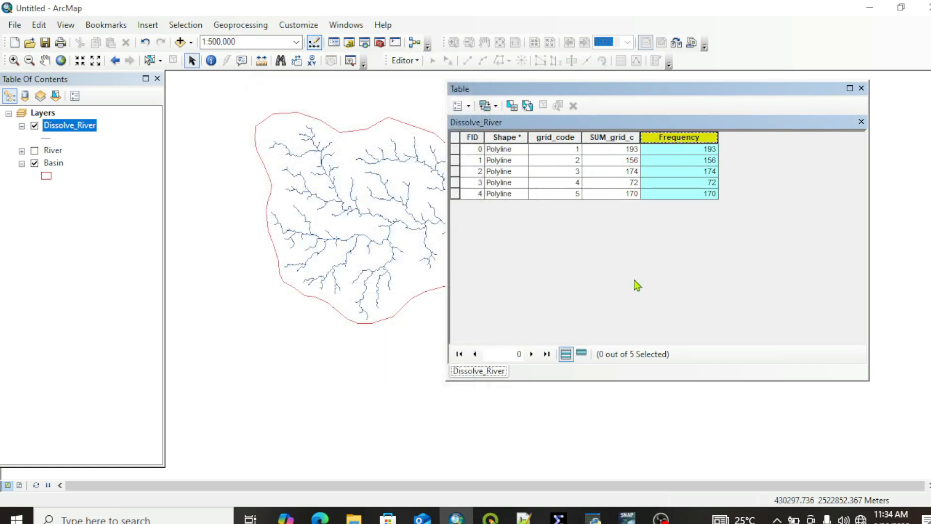
- Turn on field highlighting for the grid_code column in its field properties
{"action": "left_click", "coordinate": [566, 135]}
{"action": "right_click", "coordinate": [565, 137]}
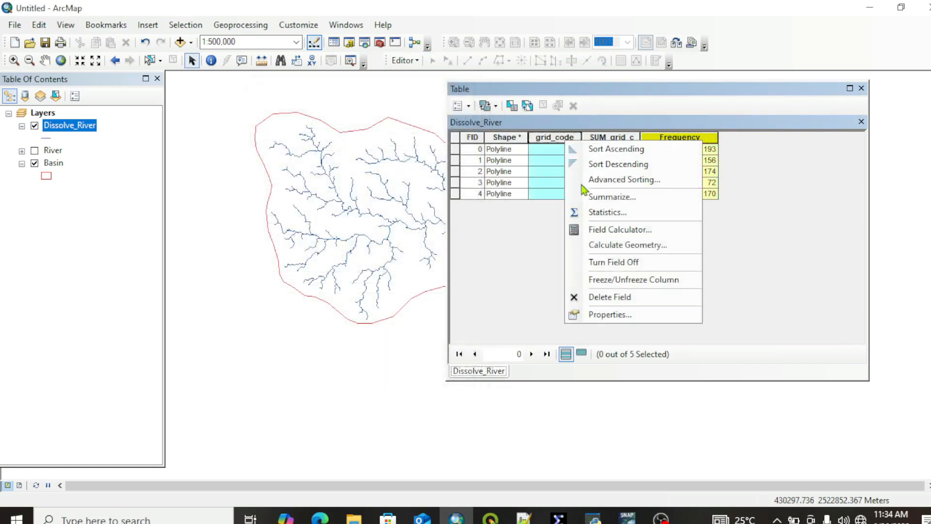
{"action": "left_click", "coordinate": [609, 315]}
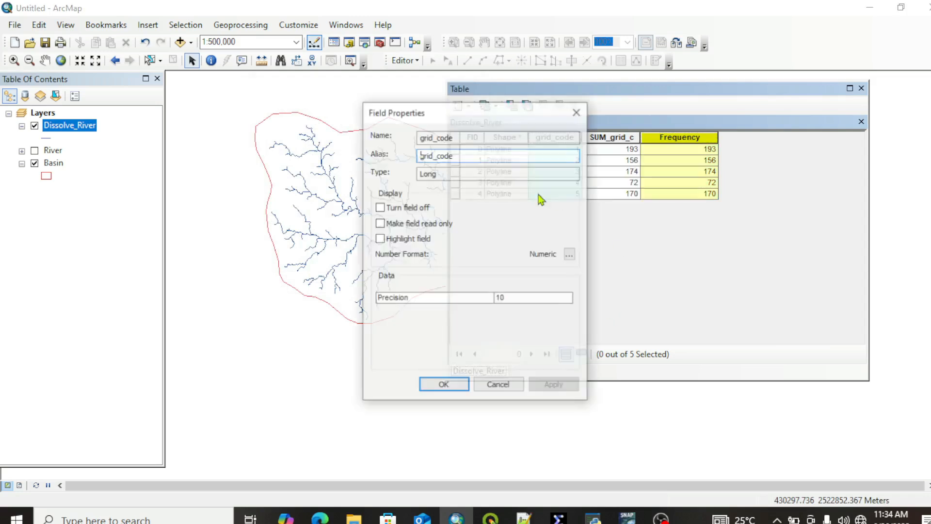
{"action": "left_click", "coordinate": [380, 239]}
{"action": "left_click", "coordinate": [553, 385]}
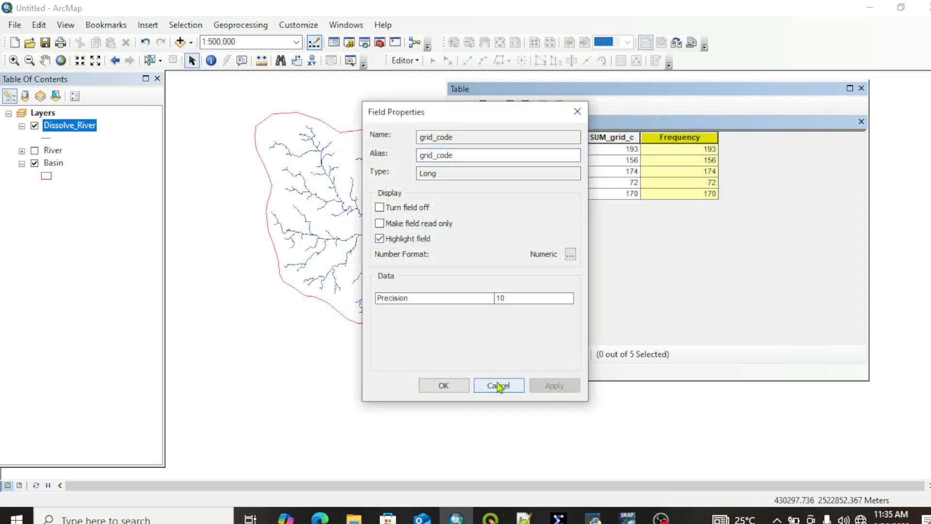
{"action": "left_click", "coordinate": [443, 386]}
- Delete the SUM_grid_c field from the Dissolve_River table and close the attribute table
{"action": "right_click", "coordinate": [614, 139]}
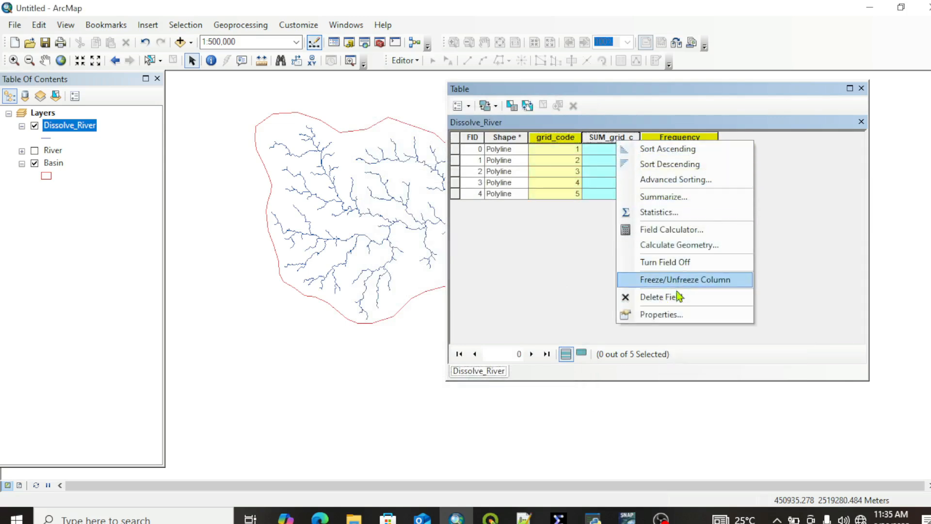
{"action": "left_click", "coordinate": [674, 297]}
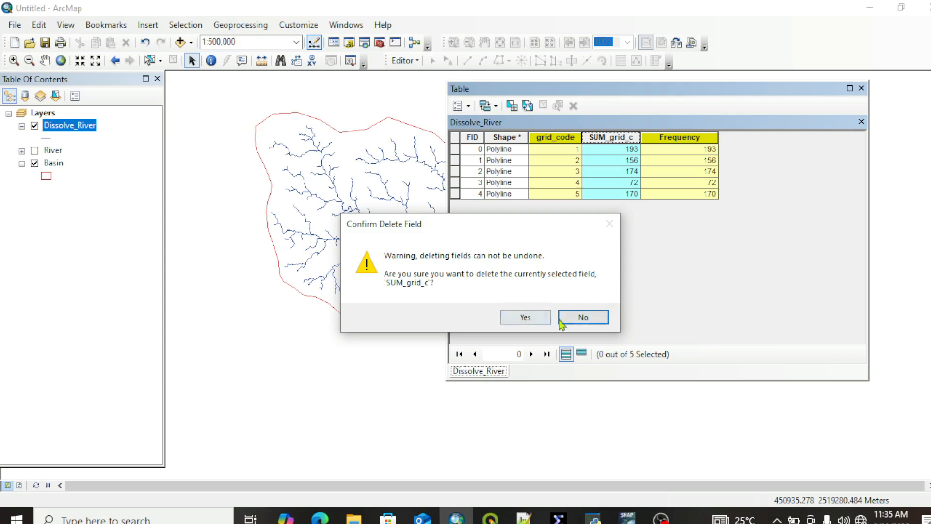
{"action": "left_click", "coordinate": [531, 318]}
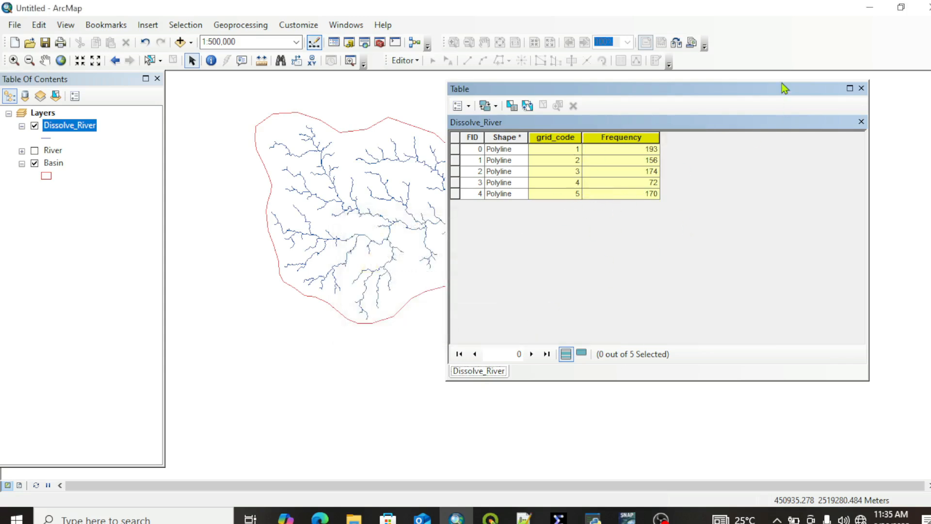
{"action": "left_click", "coordinate": [862, 88]}
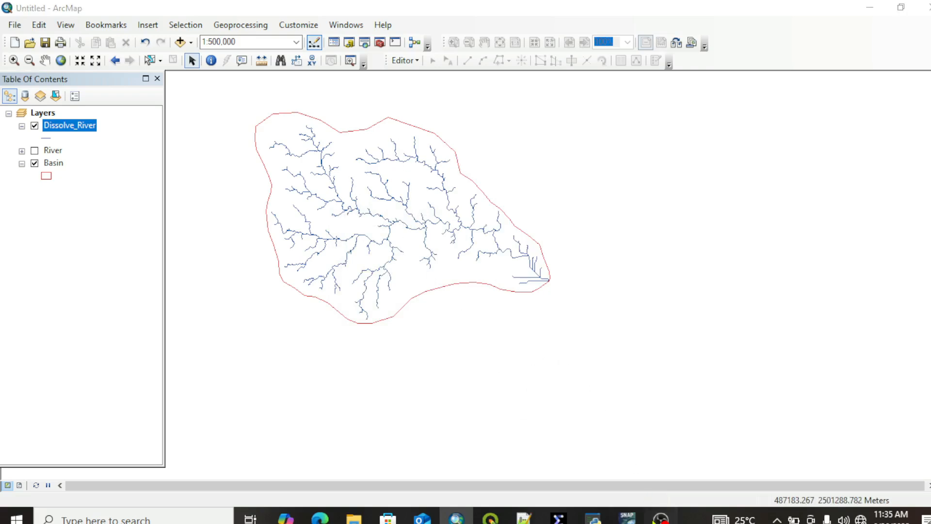
{"action": "left_click", "coordinate": [661, 518]}
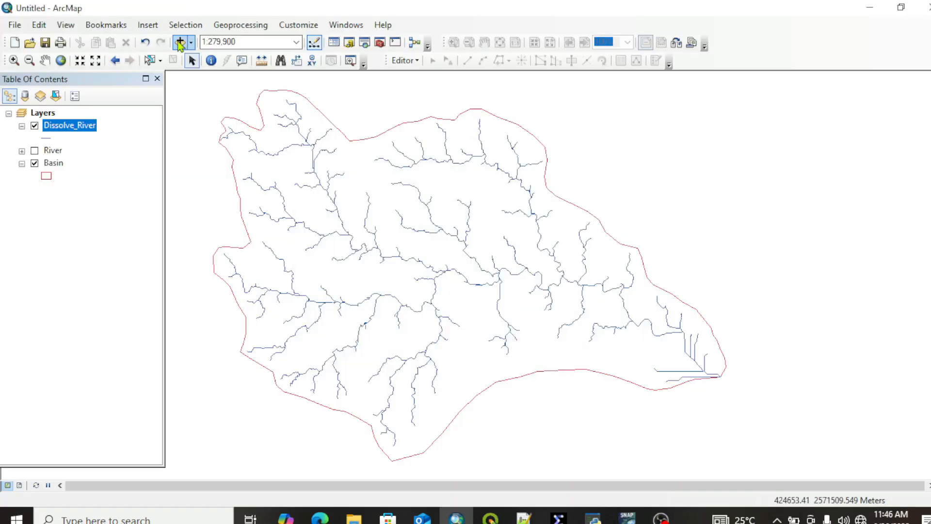
- Add Basin_DEM.tif from the Stream Frequency folder to the map and build its pyramids
{"action": "left_click", "coordinate": [180, 41]}
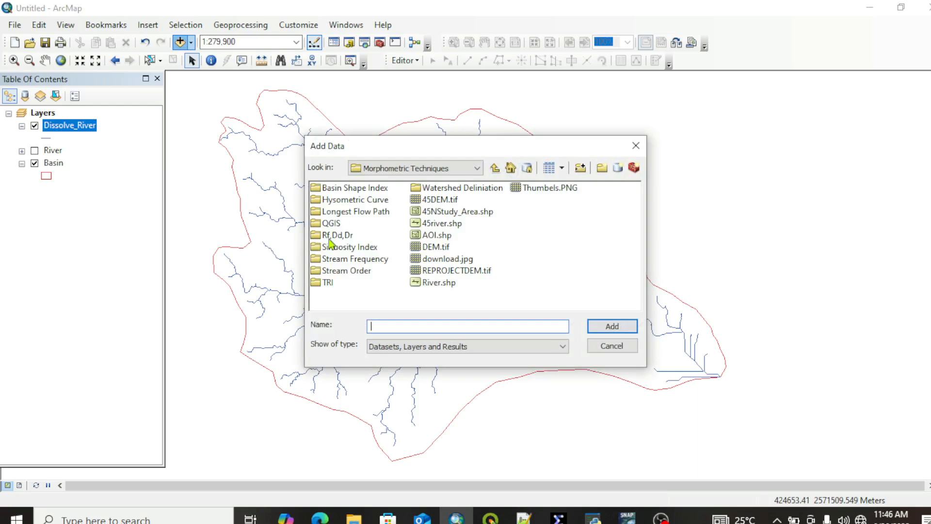
{"action": "double_click", "coordinate": [376, 265]}
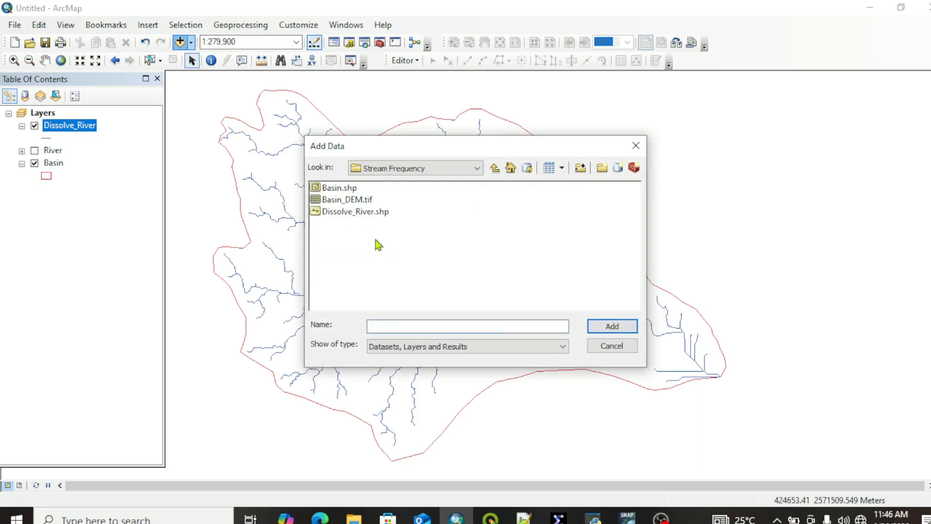
{"action": "left_click", "coordinate": [364, 200]}
{"action": "left_click", "coordinate": [609, 326]}
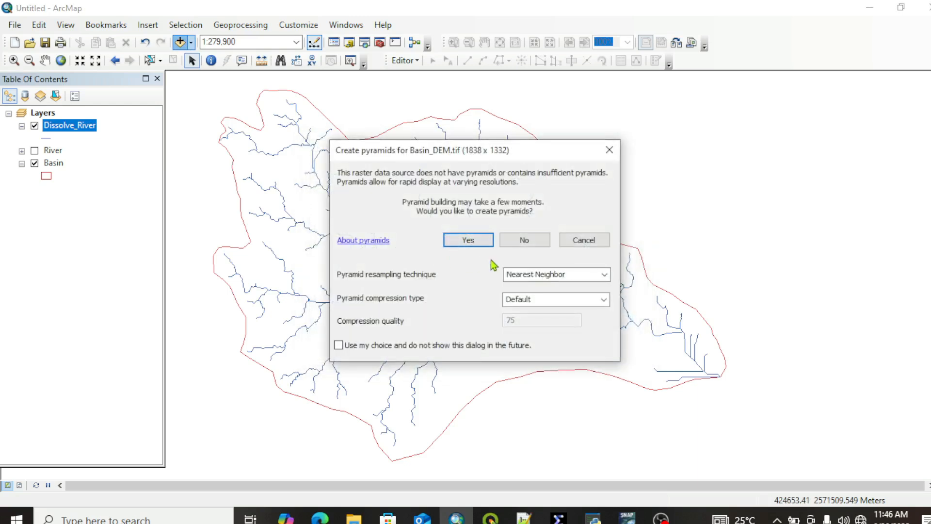
{"action": "left_click", "coordinate": [480, 242]}
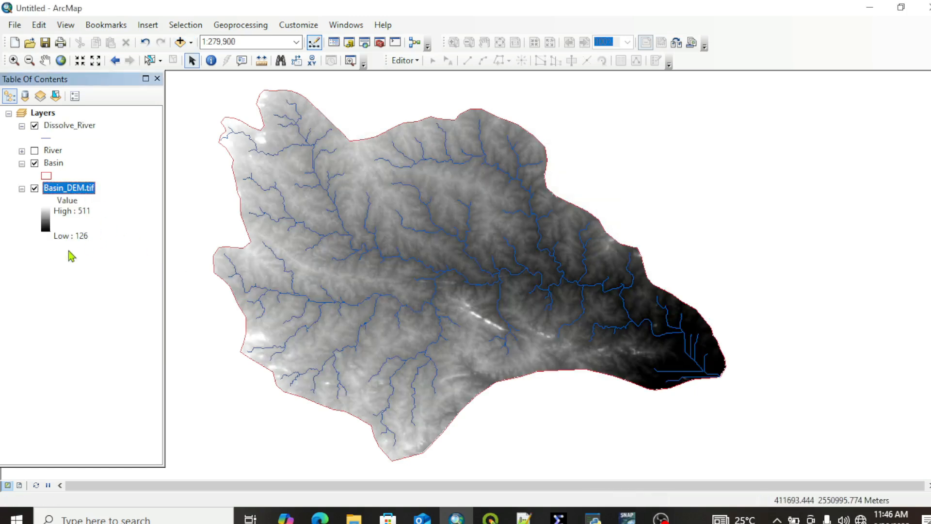
- Apply the red-yellow-green color ramp to the Basin_DEM.tif layer
{"action": "left_click", "coordinate": [48, 230]}
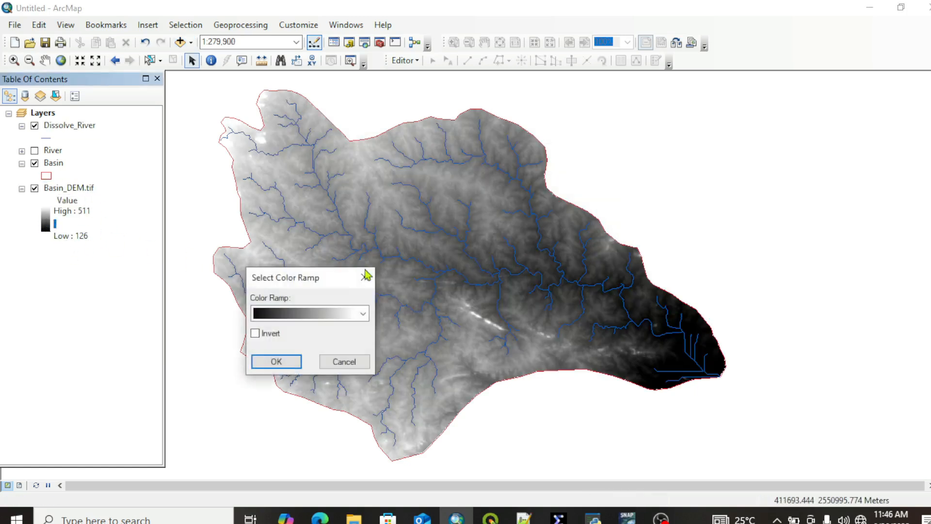
{"action": "left_click", "coordinate": [362, 312]}
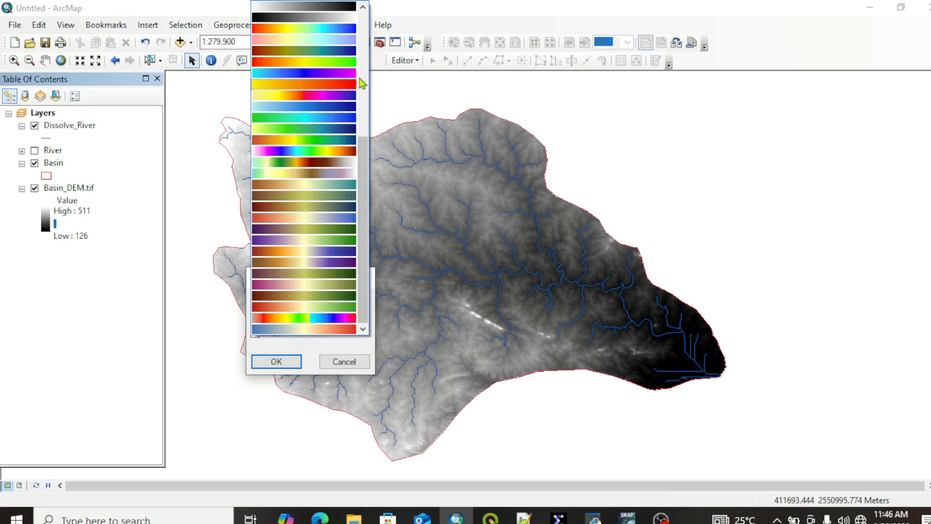
{"action": "left_click", "coordinate": [356, 63]}
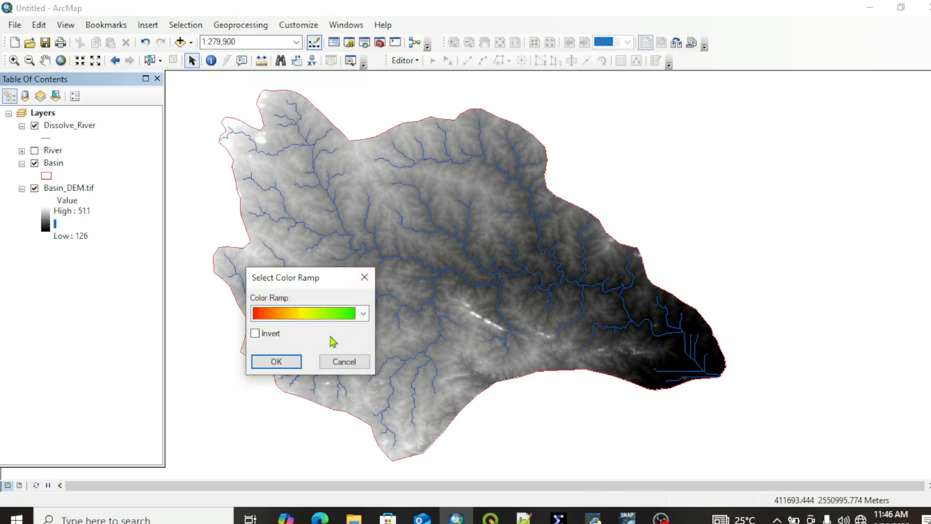
{"action": "left_click", "coordinate": [293, 362]}
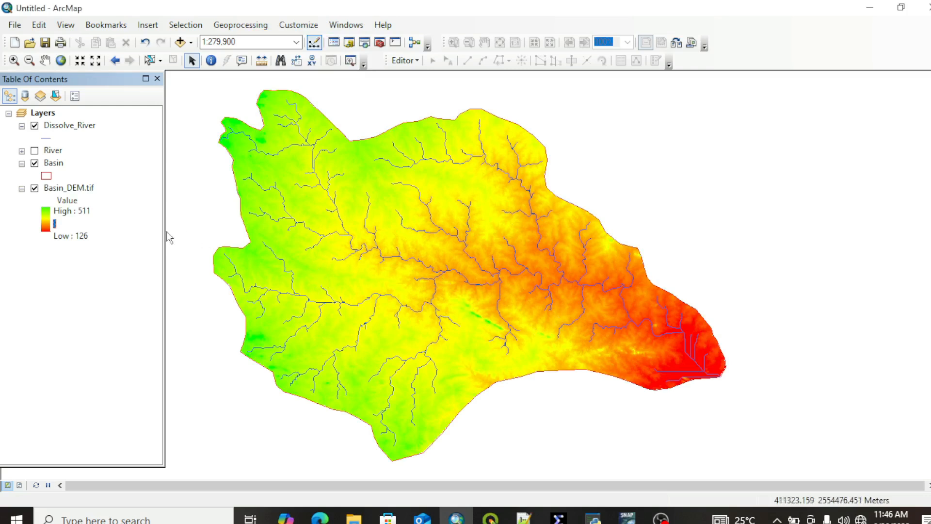
- Change the Dissolve_River line symbol to the ESRI Major Road style and select that layer
{"action": "left_click", "coordinate": [47, 138]}
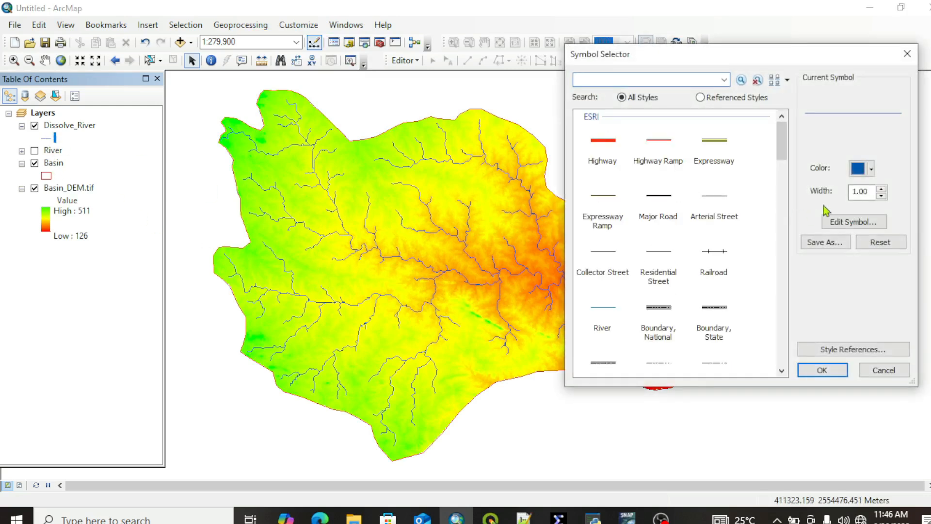
{"action": "left_click", "coordinate": [662, 195]}
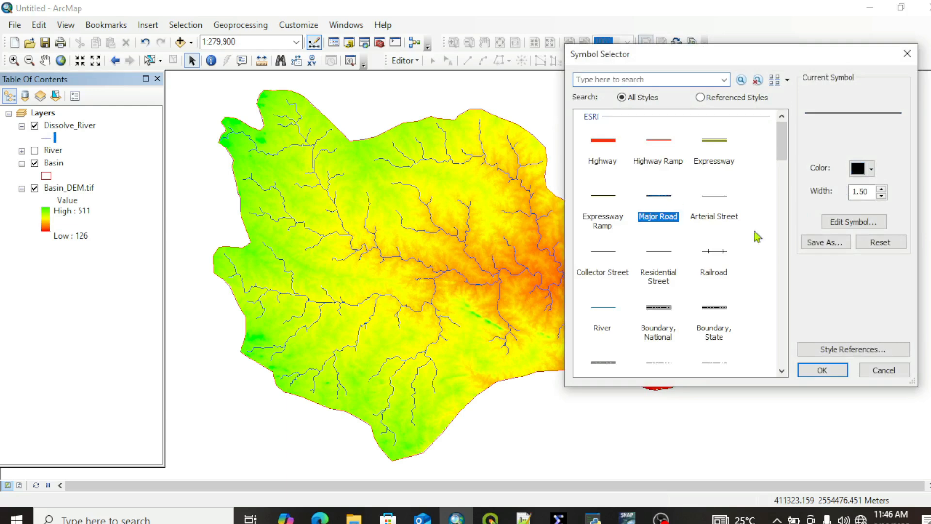
{"action": "left_click", "coordinate": [823, 370]}
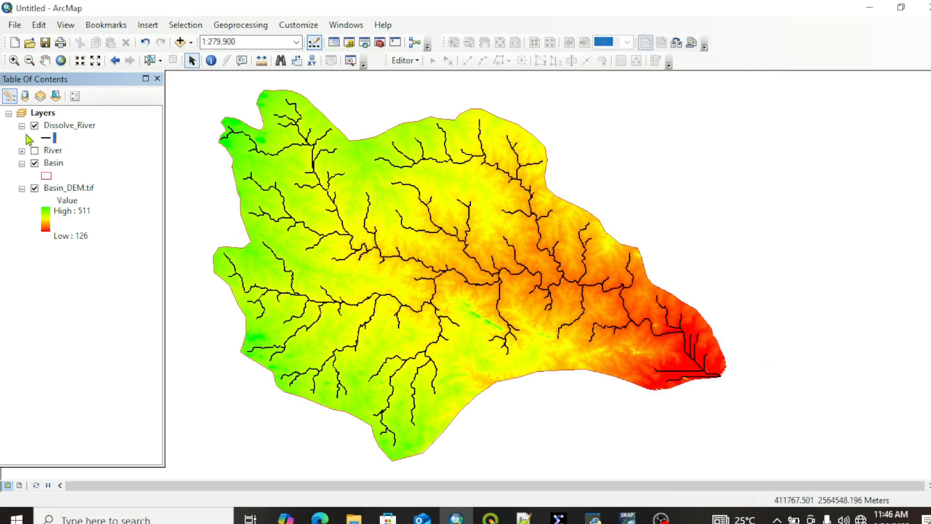
{"action": "left_click", "coordinate": [73, 126]}
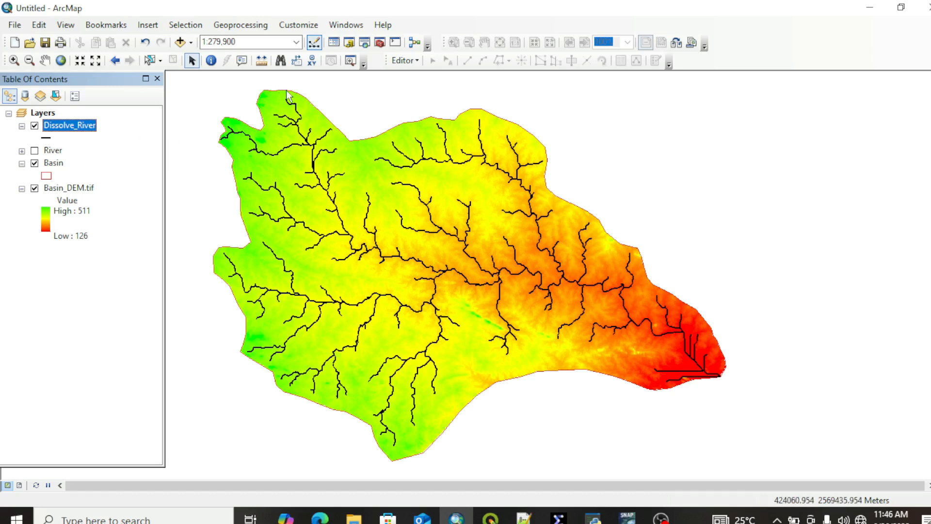
- Start the Spatial Analyst Line Density tool with Dissolve_River as the input polylines and Frequency as the population field
{"action": "left_click", "coordinate": [381, 43]}
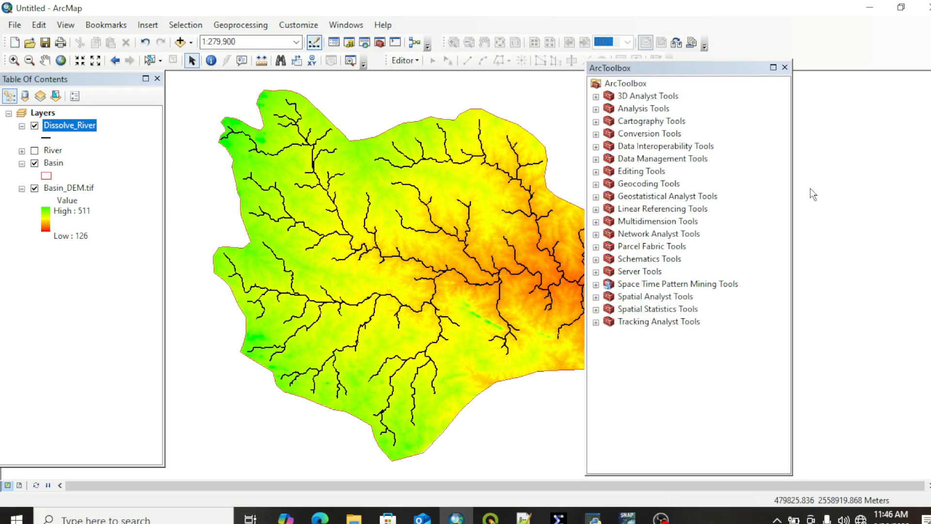
{"action": "double_click", "coordinate": [605, 298]}
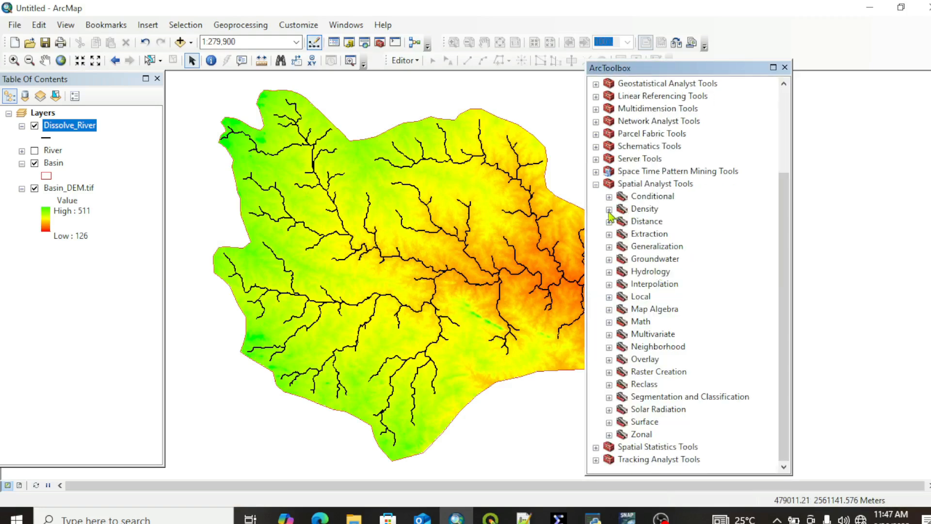
{"action": "left_click", "coordinate": [610, 210]}
{"action": "double_click", "coordinate": [667, 235]}
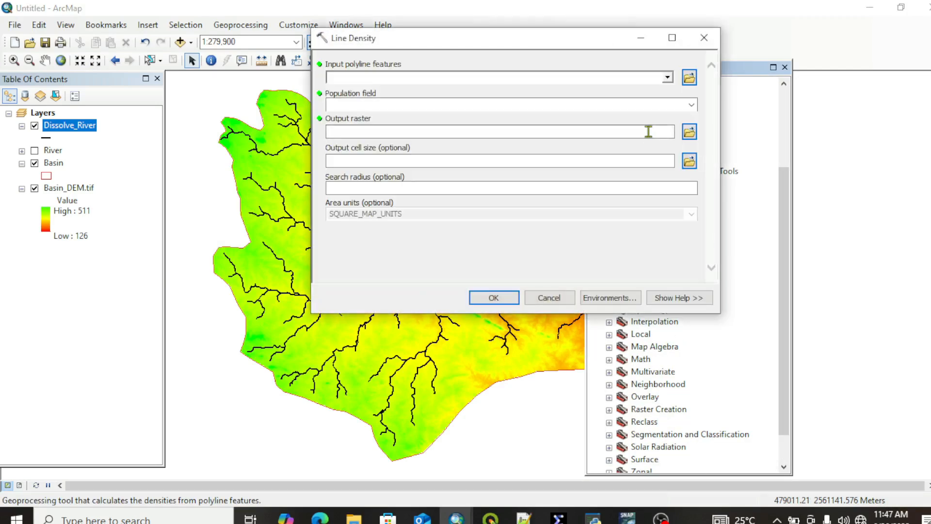
{"action": "left_click", "coordinate": [668, 77]}
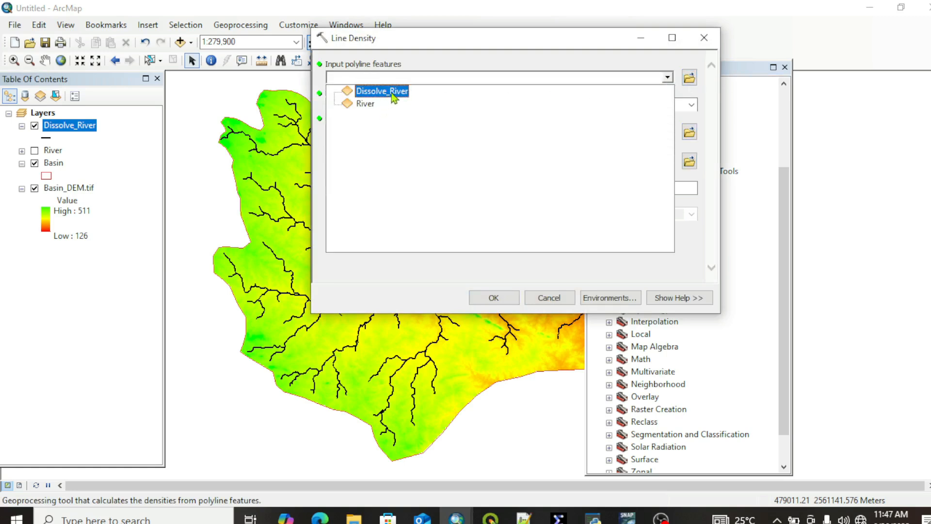
{"action": "left_click", "coordinate": [403, 92]}
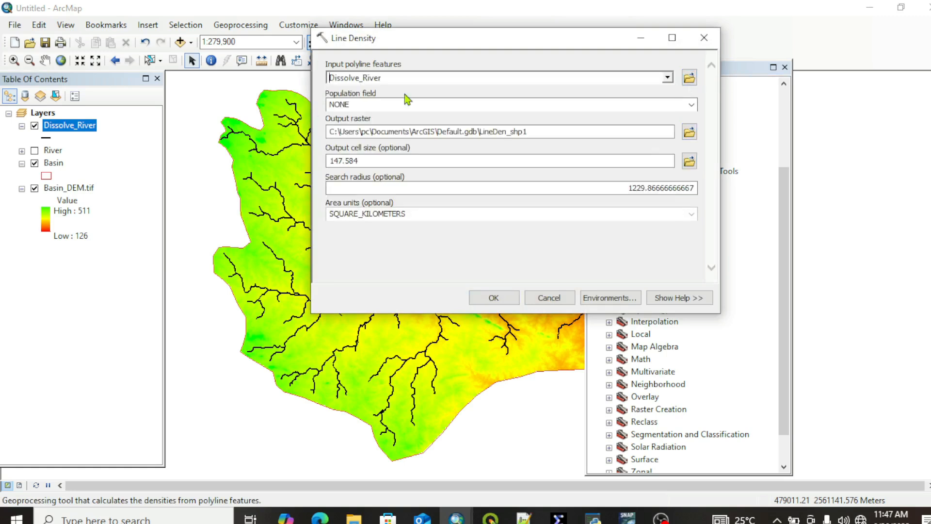
{"action": "left_click", "coordinate": [691, 104]}
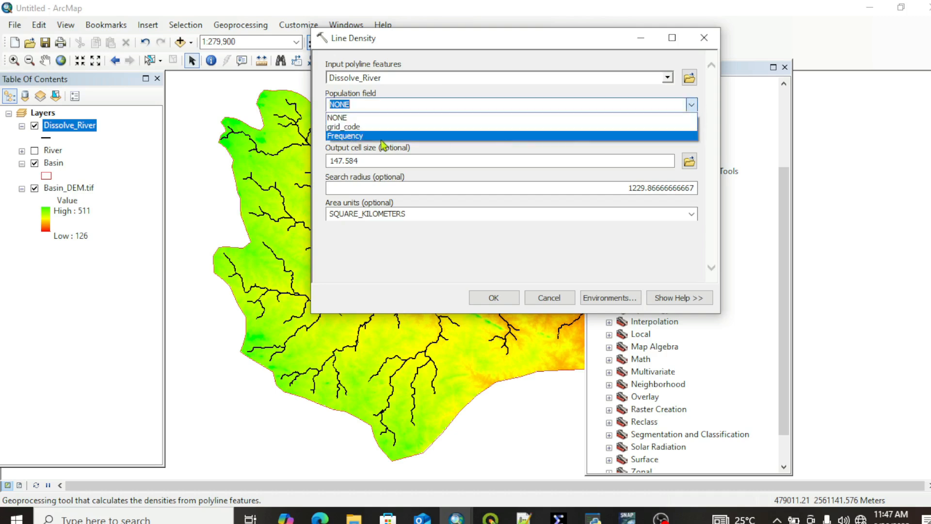
{"action": "left_click", "coordinate": [357, 136]}
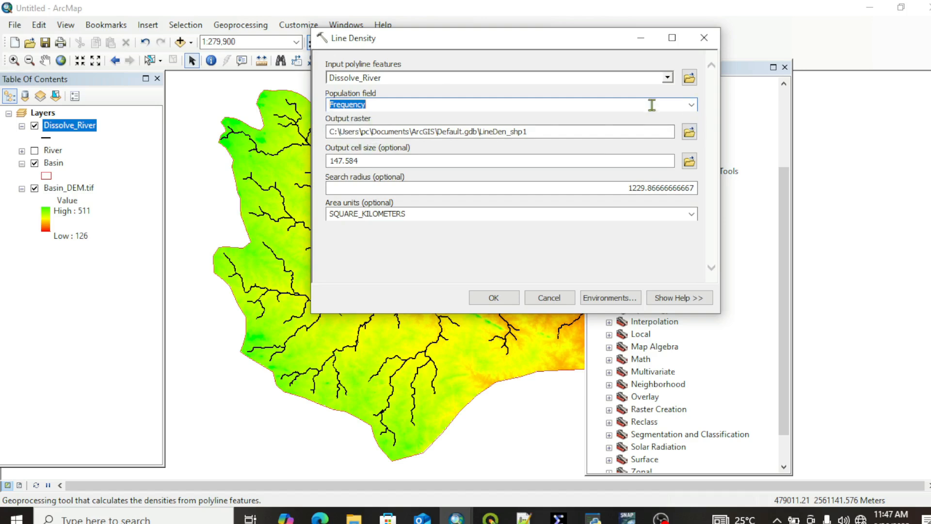
- Minimize the Line Density dialog and review the Frequency column in the Dissolve_River attribute table
{"action": "left_click", "coordinate": [641, 38]}
{"action": "right_click", "coordinate": [75, 128]}
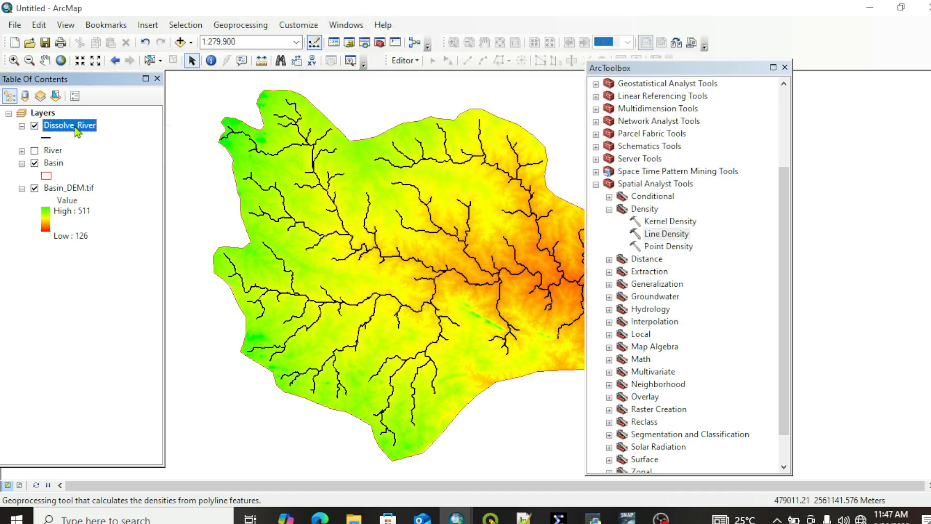
{"action": "left_click", "coordinate": [102, 167]}
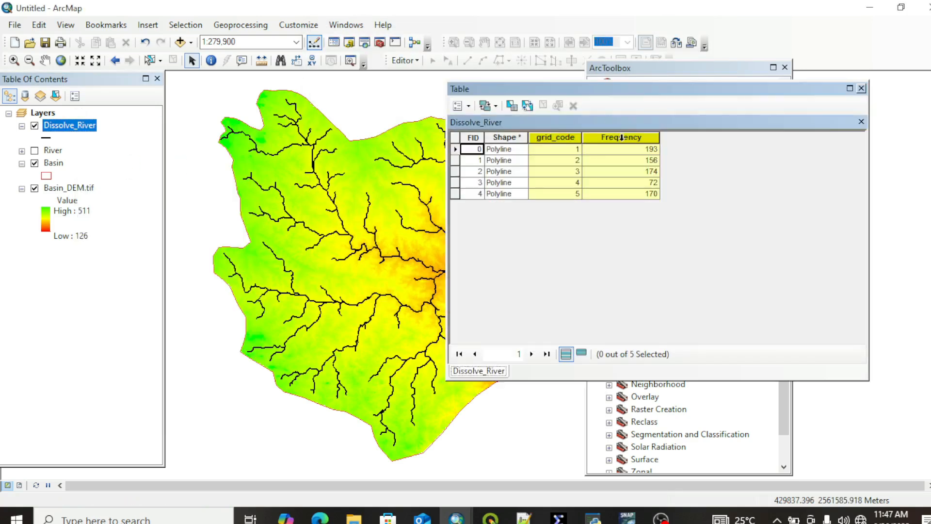
{"action": "left_click", "coordinate": [622, 137]}
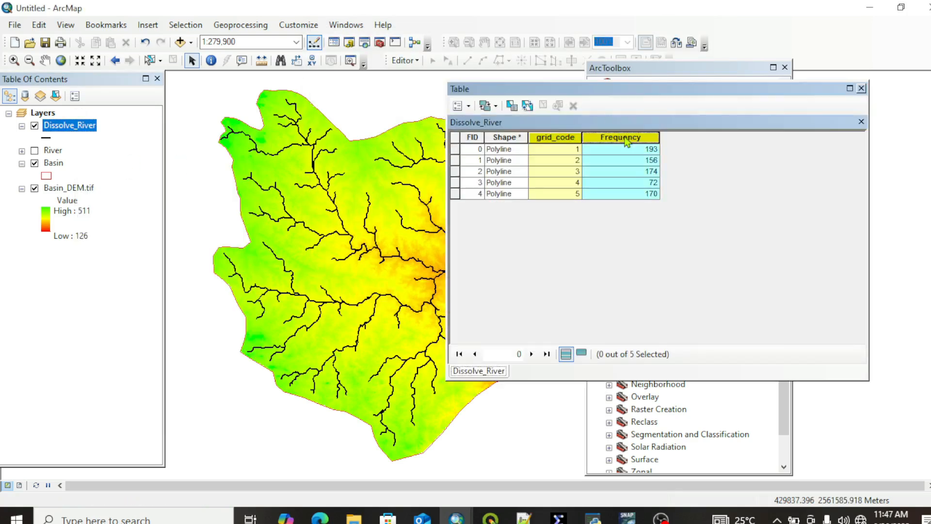
{"action": "left_click", "coordinate": [861, 89]}
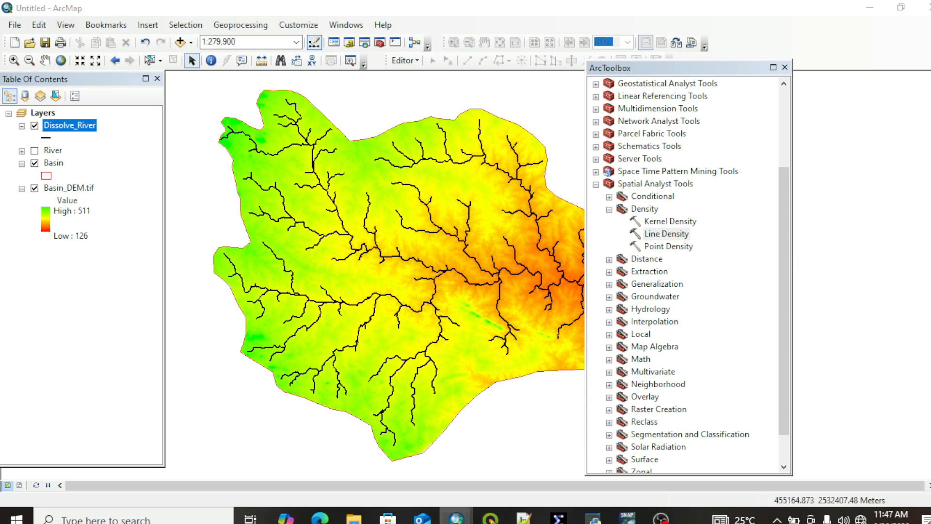
- Return to the Line Density dialog and set its output raster to Stream_Frequency.tif in the Stream Frequency folder
{"action": "mouse_move", "coordinate": [456, 517]}
{"action": "left_click", "coordinate": [527, 475]}
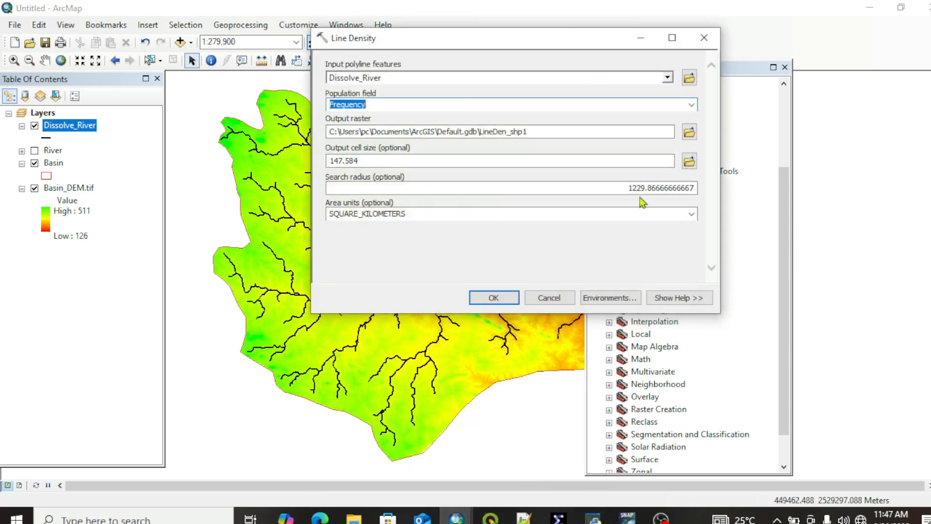
{"action": "left_click", "coordinate": [690, 135]}
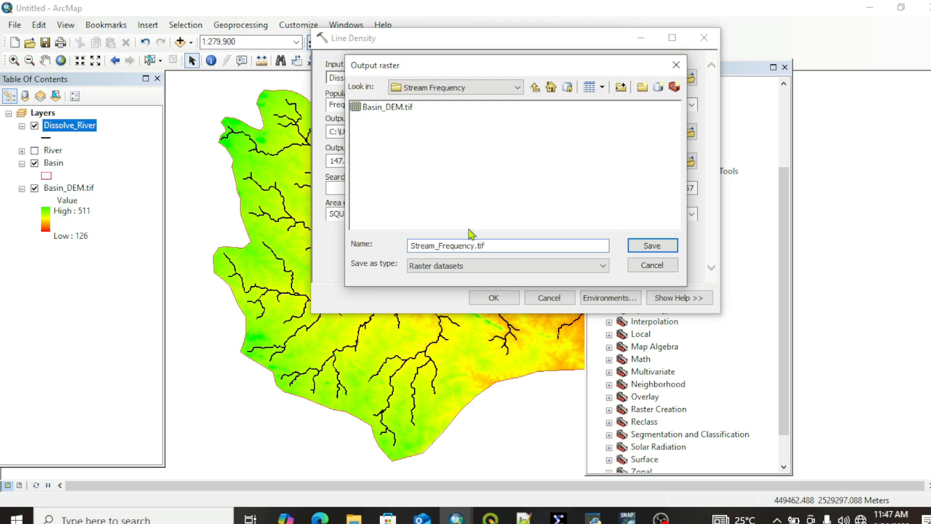
{"action": "left_click", "coordinate": [649, 246]}
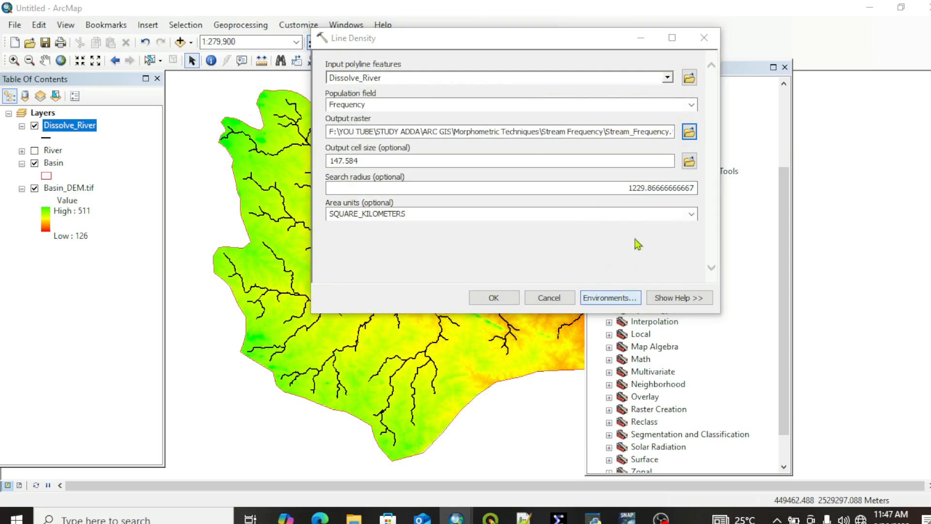
- Set the processing extent in the tool's environment settings to match the Basin layer
{"action": "left_click", "coordinate": [404, 99]}
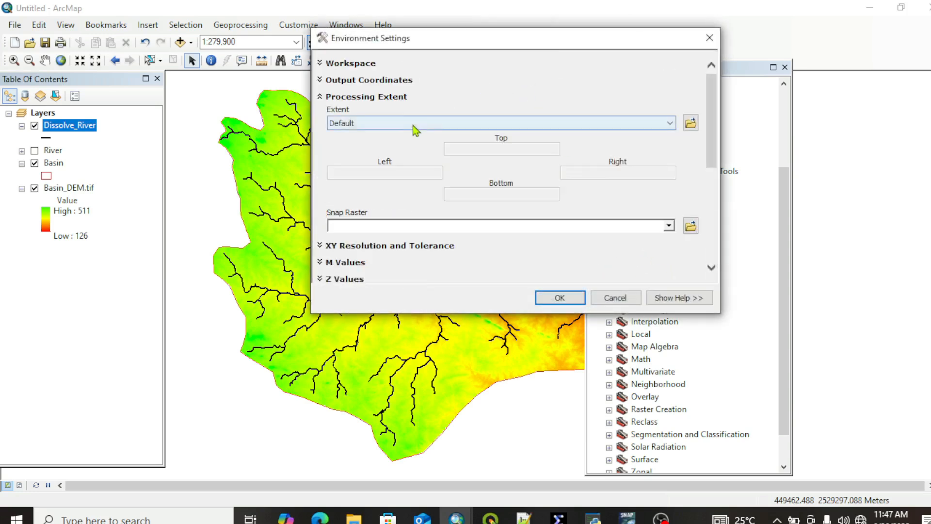
{"action": "left_click", "coordinate": [412, 124]}
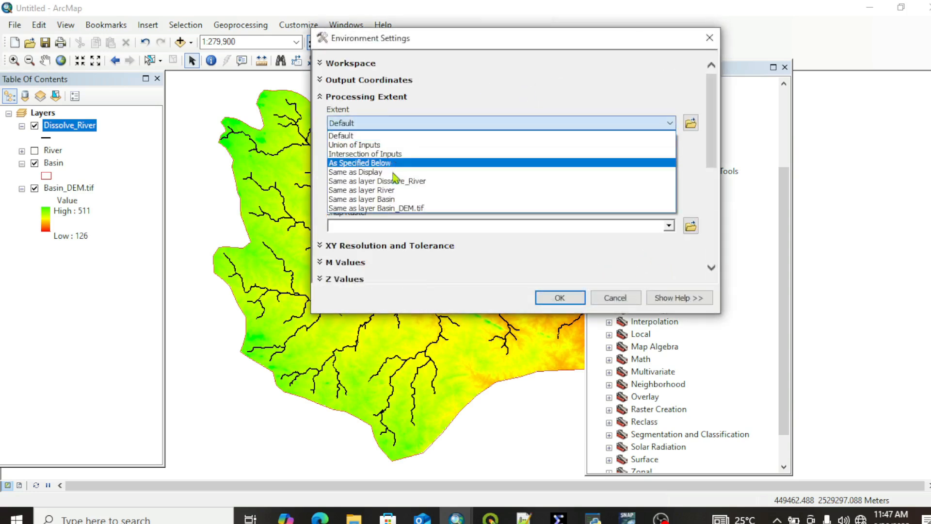
{"action": "left_click", "coordinate": [388, 199]}
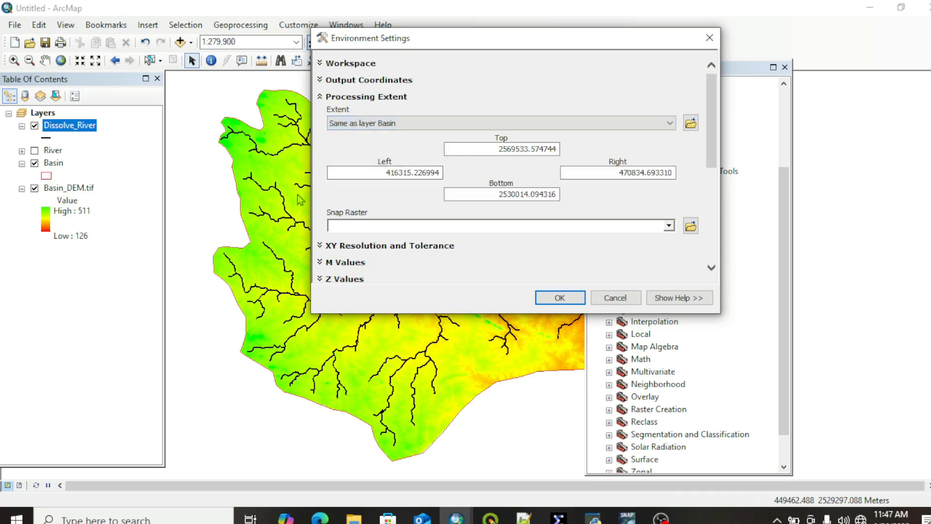
- Set the raster analysis cell size to match Basin_DEM.tif, choose Basin as the mask, and accept the environment settings
{"action": "left_click_drag", "start_coordinate": [714, 147], "coordinate": [710, 260]}
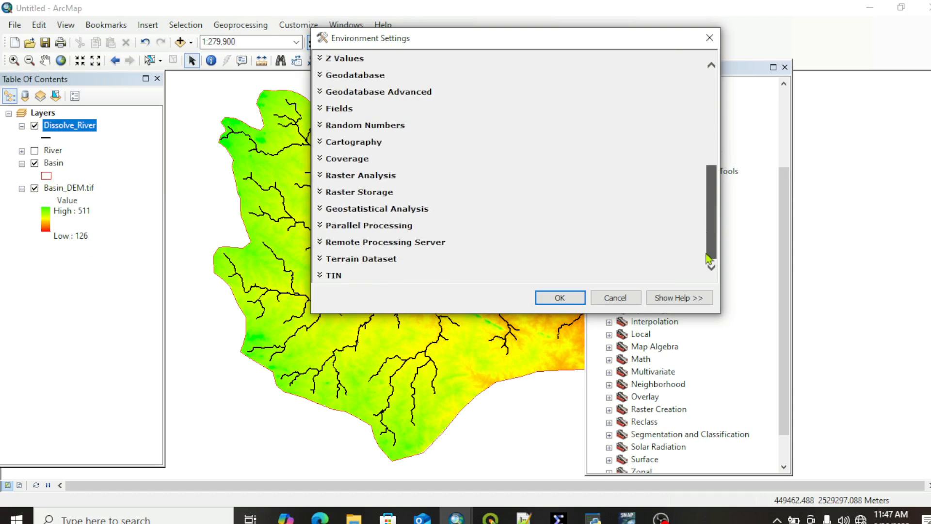
{"action": "left_click", "coordinate": [328, 175]}
{"action": "left_click", "coordinate": [529, 202]}
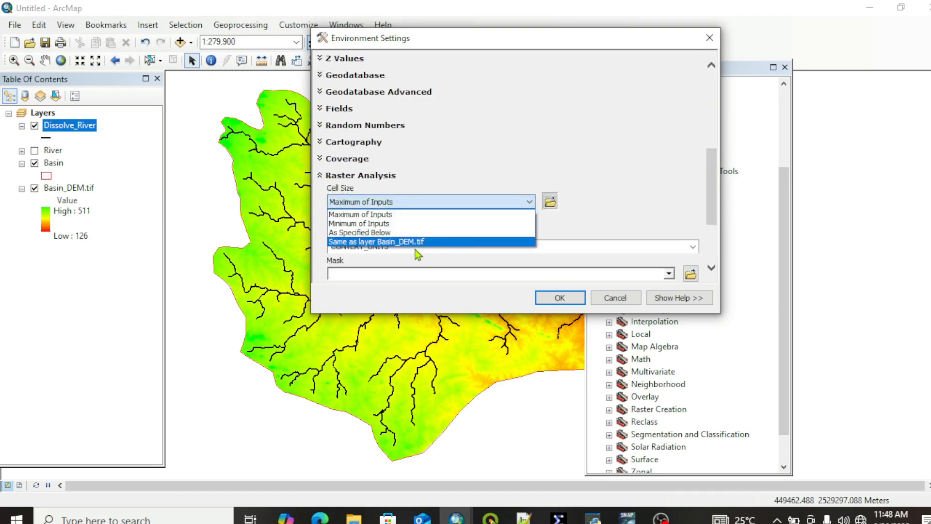
{"action": "left_click", "coordinate": [418, 242]}
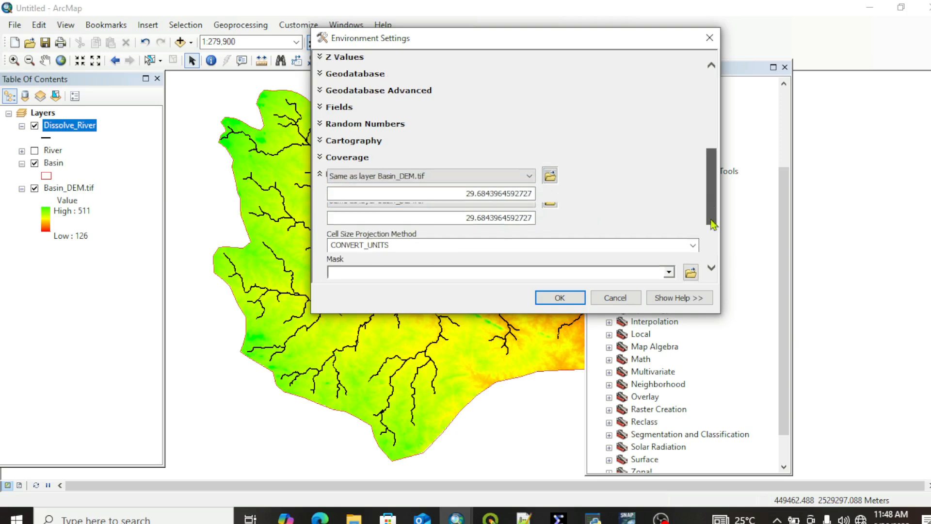
{"action": "scroll", "coordinate": [709, 204], "scroll_direction": "down", "scroll_amount": 3}
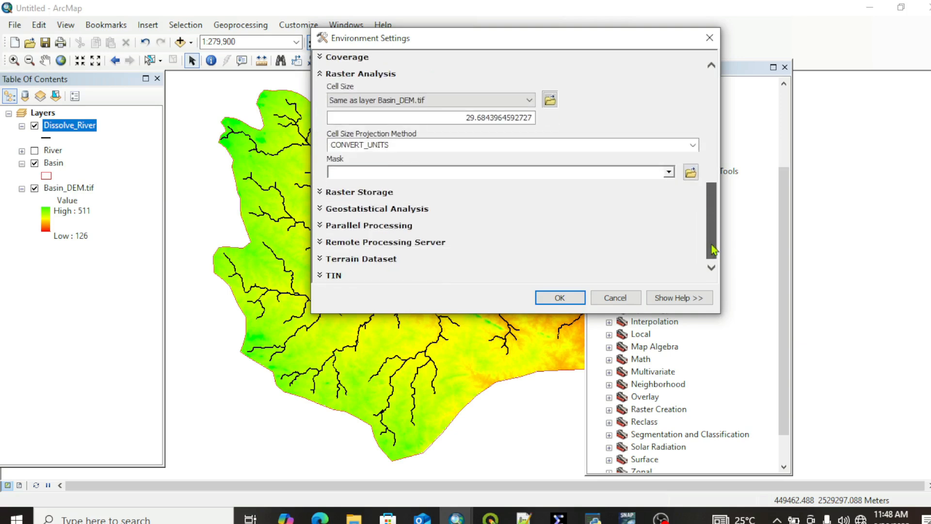
{"action": "left_click", "coordinate": [670, 173]}
{"action": "left_click", "coordinate": [377, 213]}
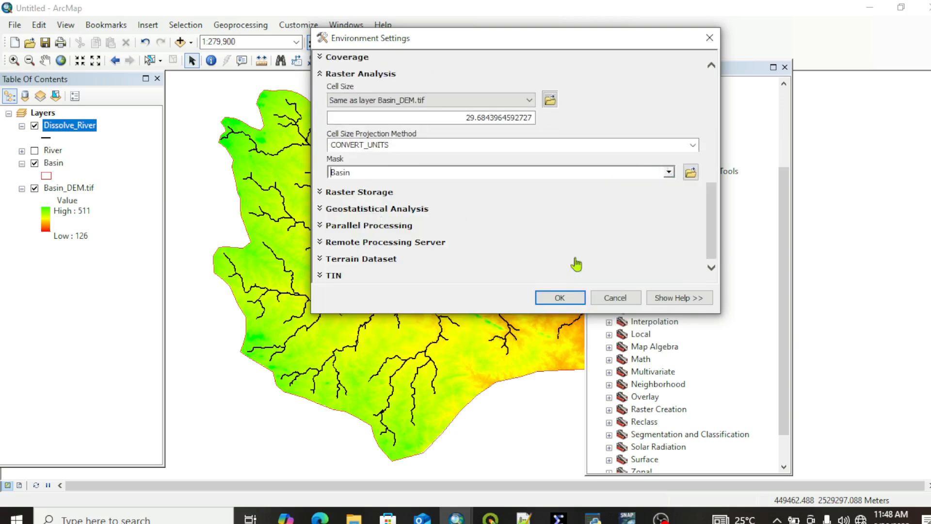
{"action": "left_click", "coordinate": [559, 299]}
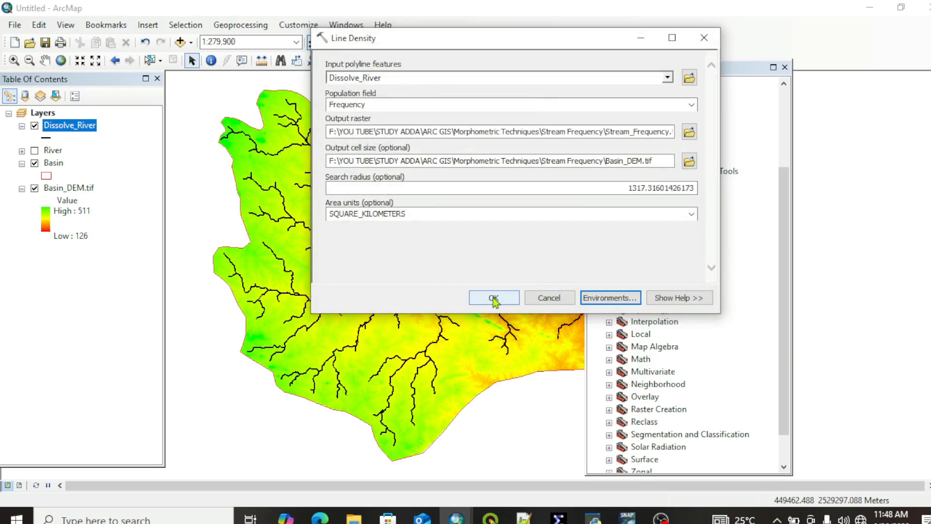
- Keep the area units at SQUARE_KILOMETERS, run the Line Density tool, and close ArcToolbox
{"action": "left_click", "coordinate": [692, 214]}
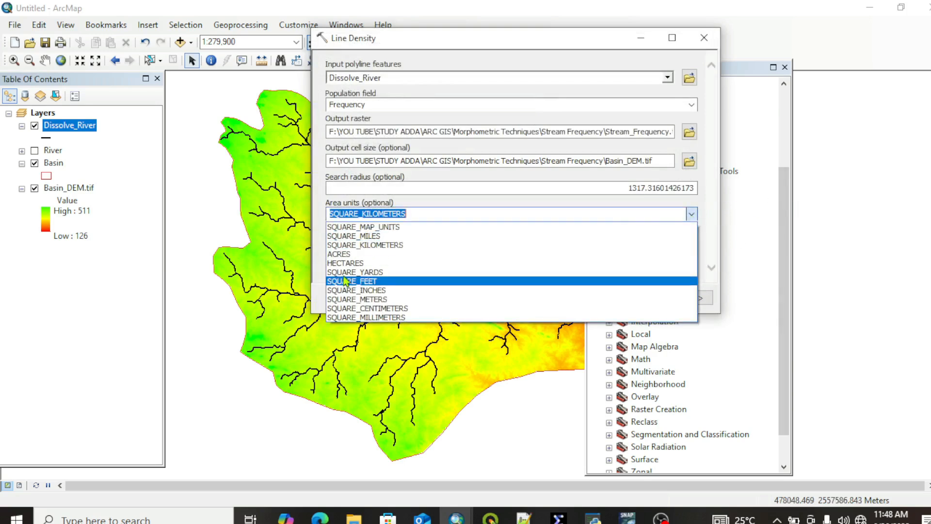
{"action": "left_click", "coordinate": [390, 246]}
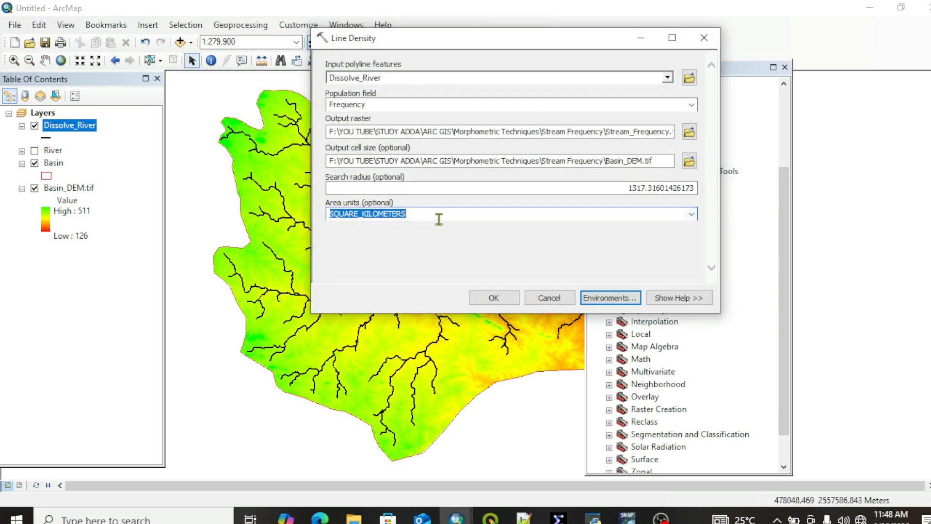
{"action": "left_click", "coordinate": [494, 298]}
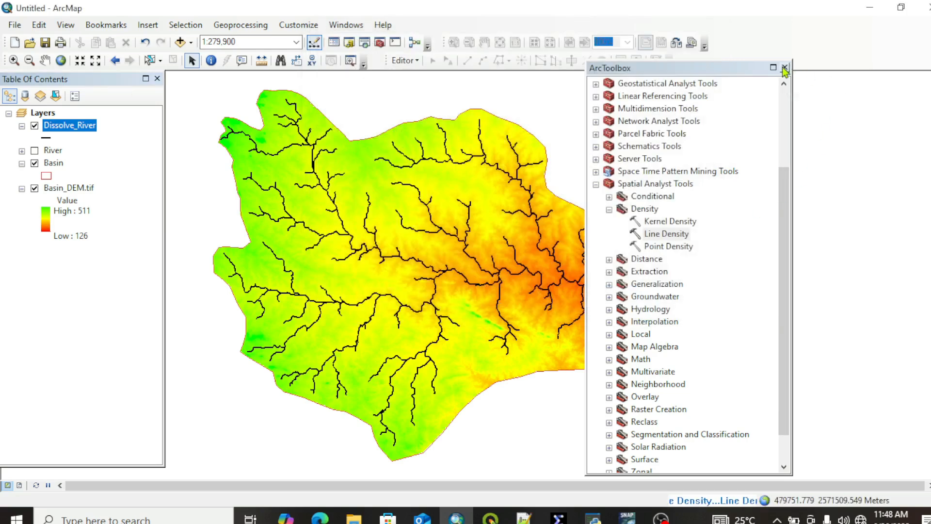
{"action": "left_click", "coordinate": [785, 69]}
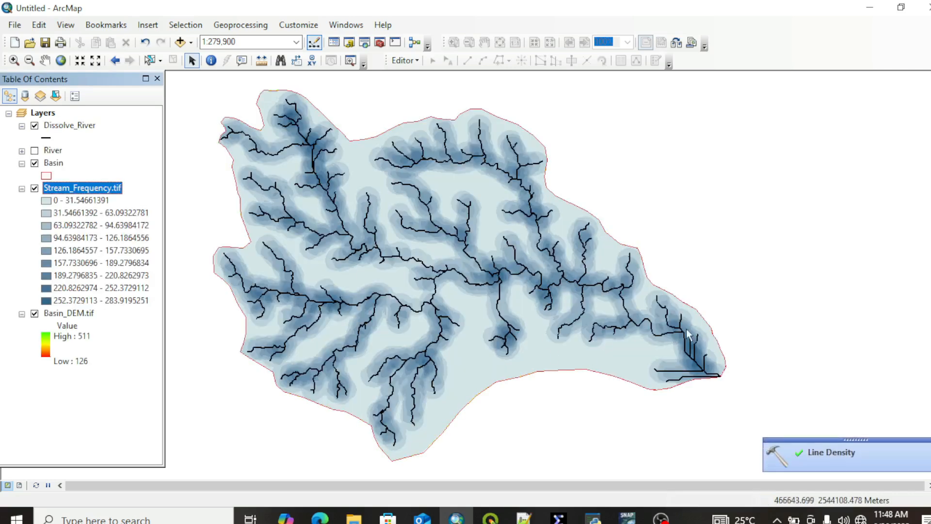
- Set the classified symbology of the Stream_Frequency.tif layer to 5 classes and apply it
{"action": "right_click", "coordinate": [81, 193]}
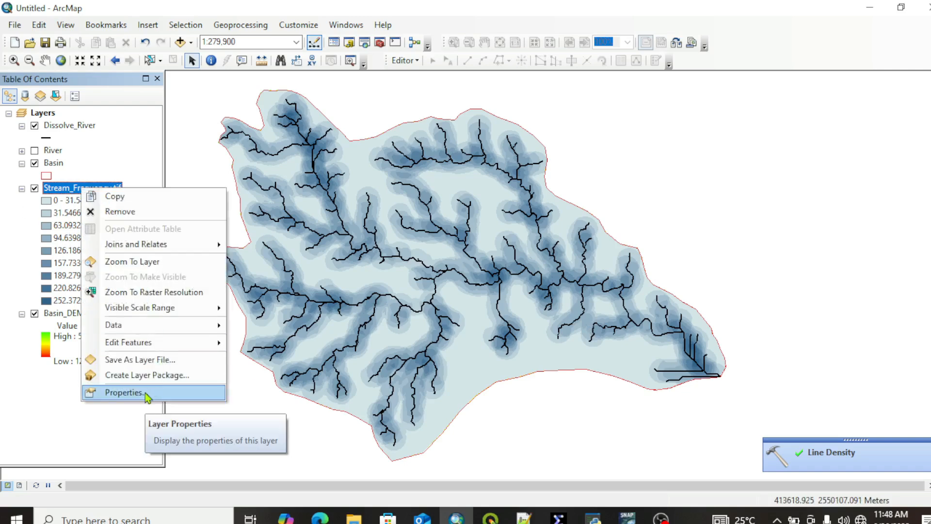
{"action": "left_click", "coordinate": [124, 392]}
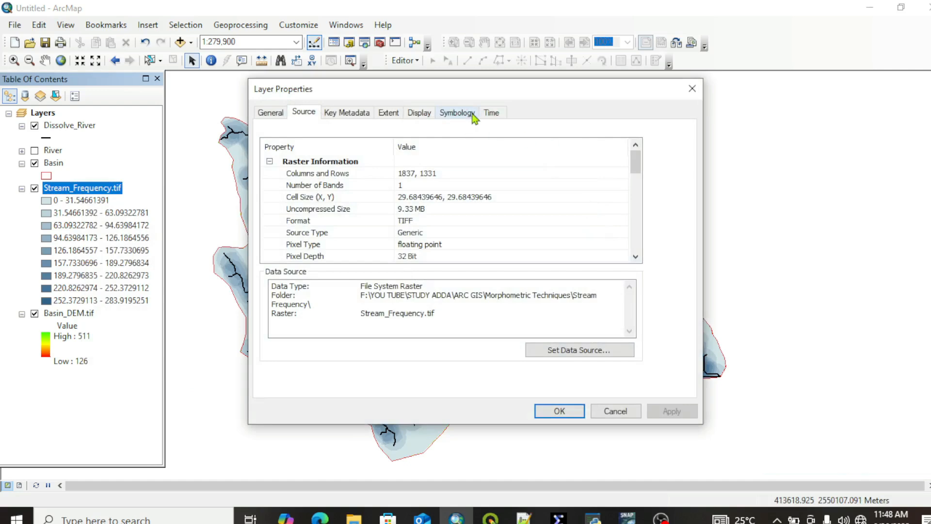
{"action": "left_click", "coordinate": [474, 114]}
{"action": "left_click", "coordinate": [578, 199]}
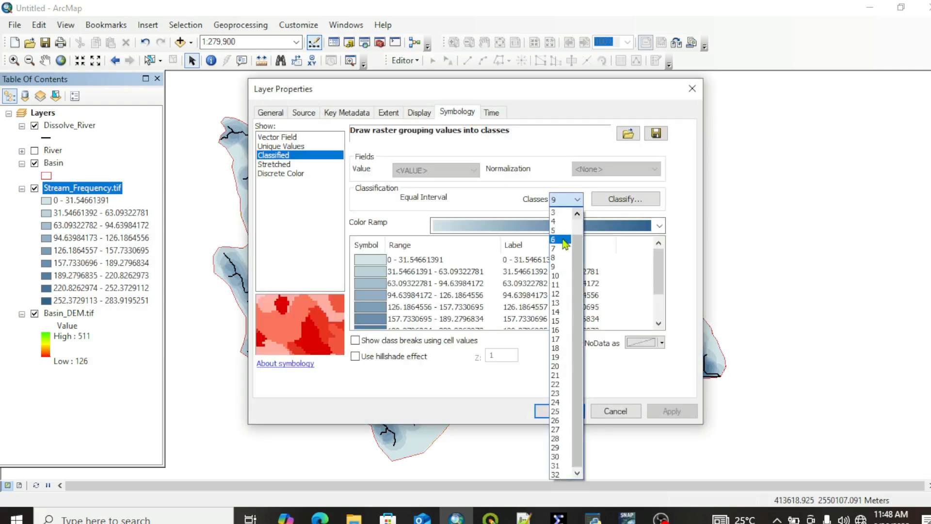
{"action": "left_click", "coordinate": [554, 230]}
{"action": "left_click", "coordinate": [671, 411]}
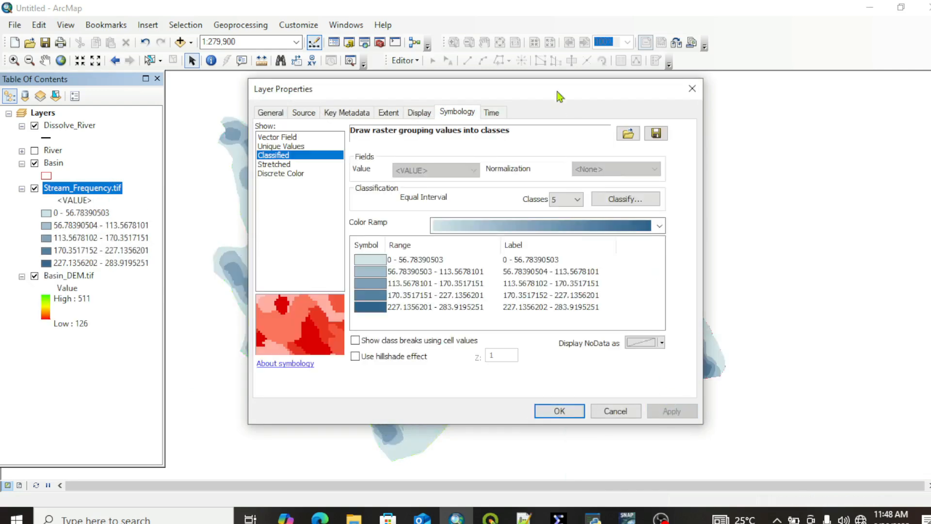
- Try the cyan-to-blue-to-magenta color ramp on the Stream_Frequency.tif classes
{"action": "left_click_drag", "start_coordinate": [548, 89], "coordinate": [762, 11]}
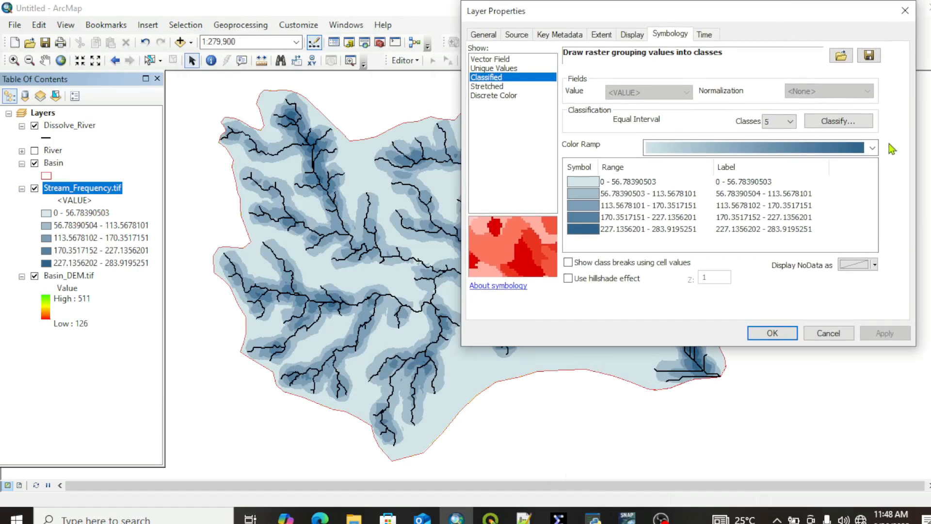
{"action": "left_click", "coordinate": [873, 149]}
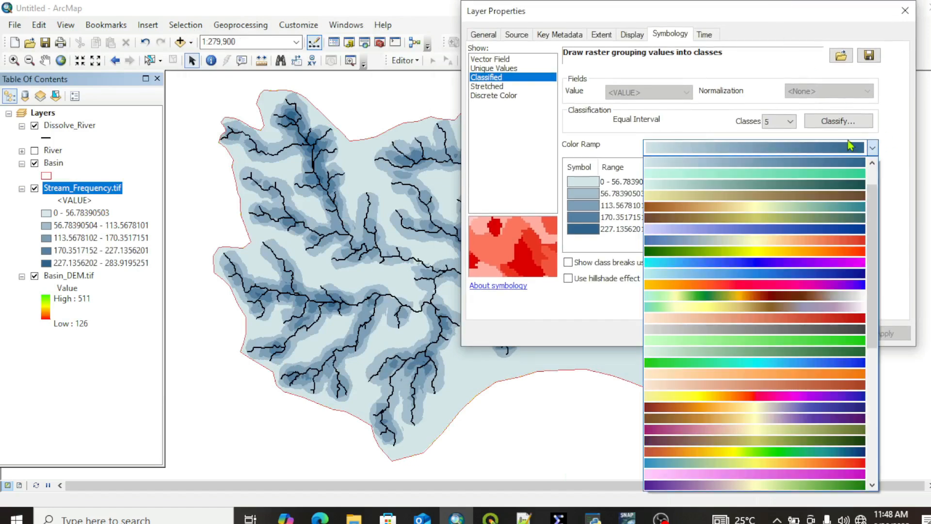
{"action": "left_click", "coordinate": [867, 263]}
{"action": "left_click", "coordinate": [883, 333]}
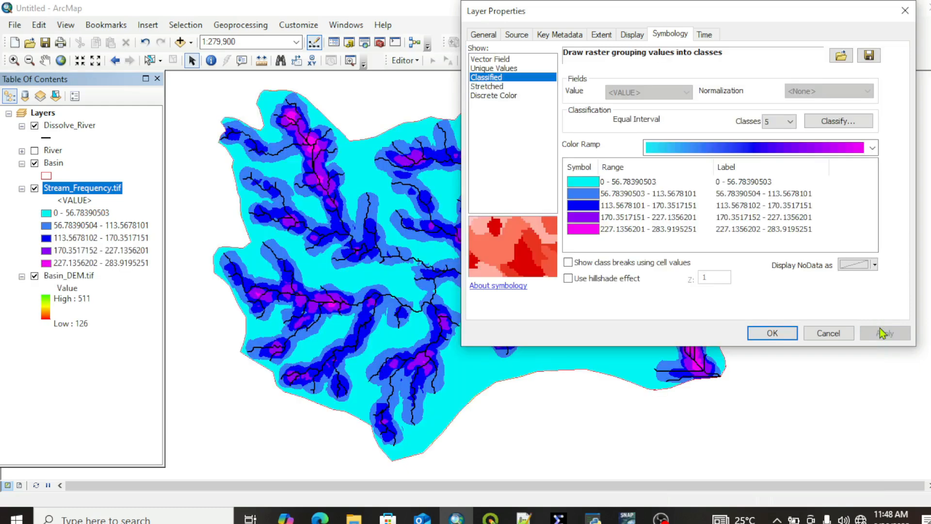
- Apply the blue-to-yellow-to-red color ramp to the Stream_Frequency.tif classes and accept the layer properties
{"action": "left_click", "coordinate": [874, 150]}
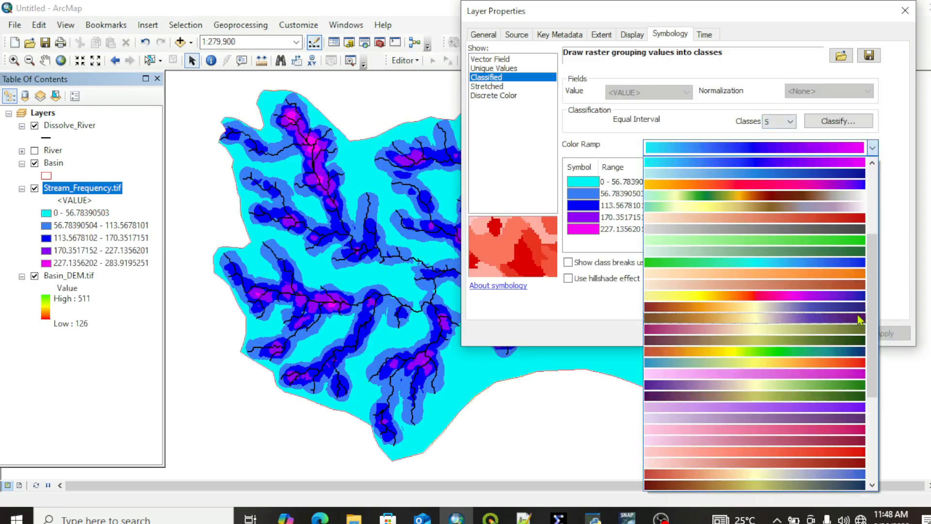
{"action": "scroll", "coordinate": [858, 240], "scroll_direction": "up", "scroll_amount": 3}
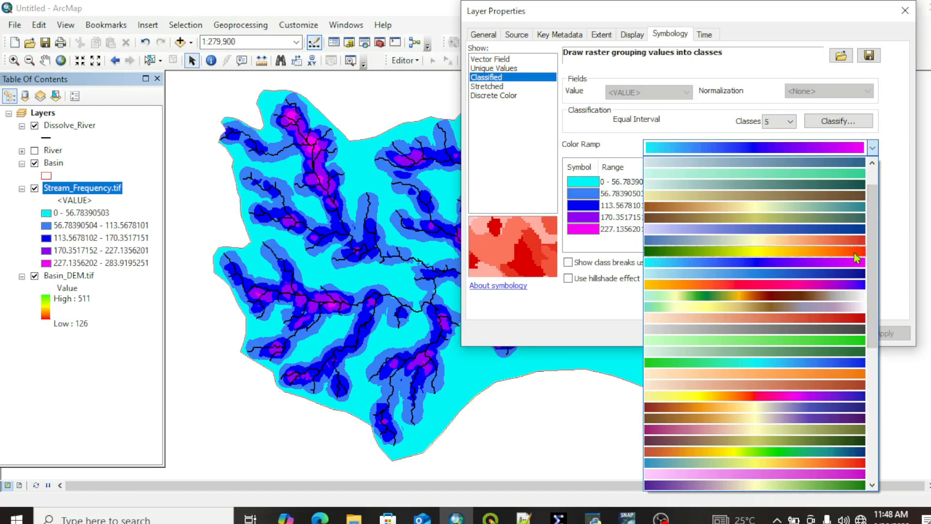
{"action": "left_click", "coordinate": [858, 240]}
{"action": "left_click", "coordinate": [886, 333]}
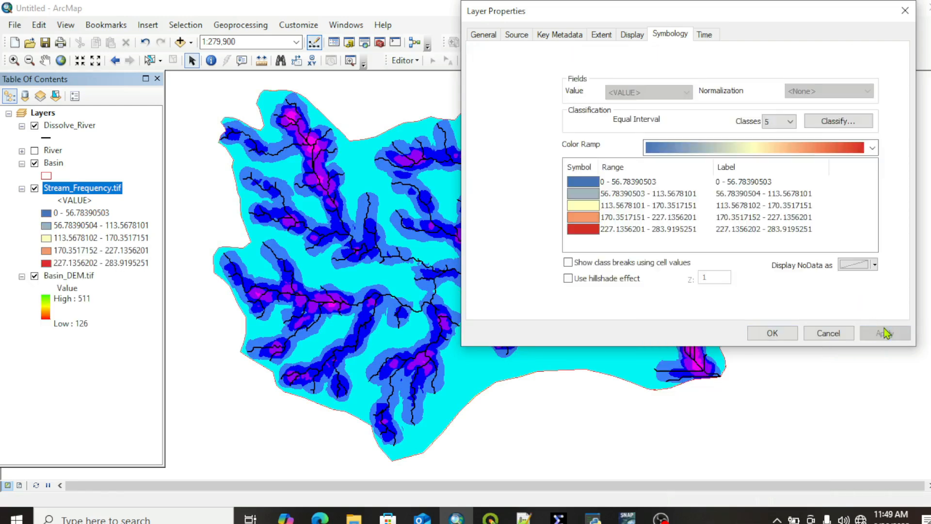
{"action": "left_click", "coordinate": [771, 332]}
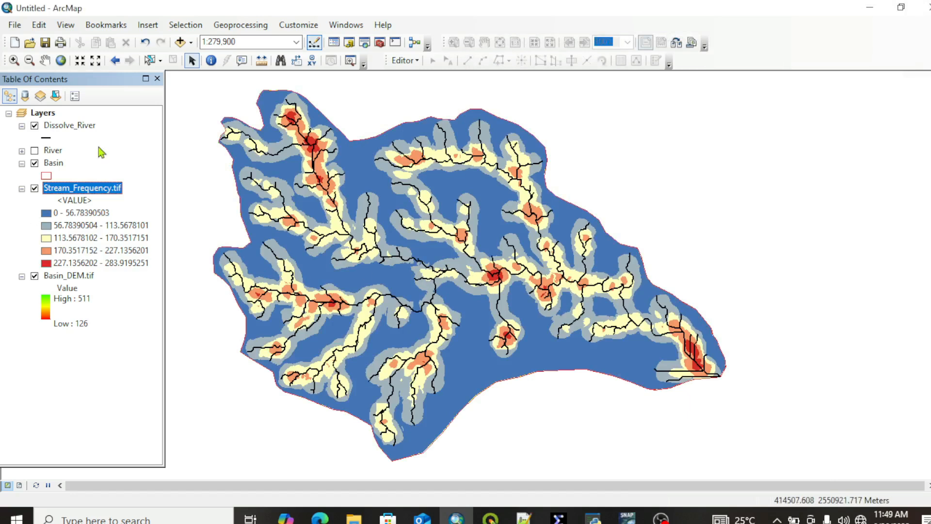
- Change the Dissolve_River line symbol to Arterial Street with a dark blue color
{"action": "left_click", "coordinate": [44, 138]}
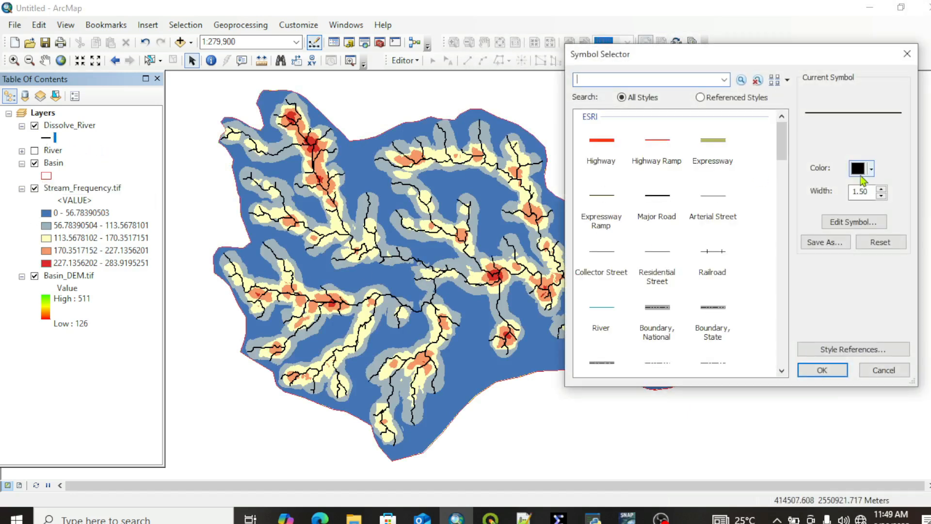
{"action": "left_click", "coordinate": [710, 199]}
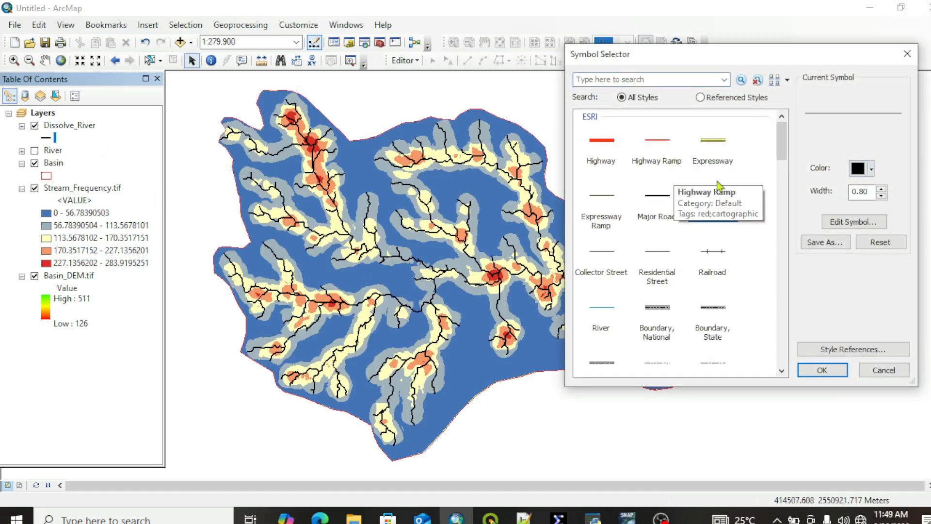
{"action": "left_click", "coordinate": [865, 170]}
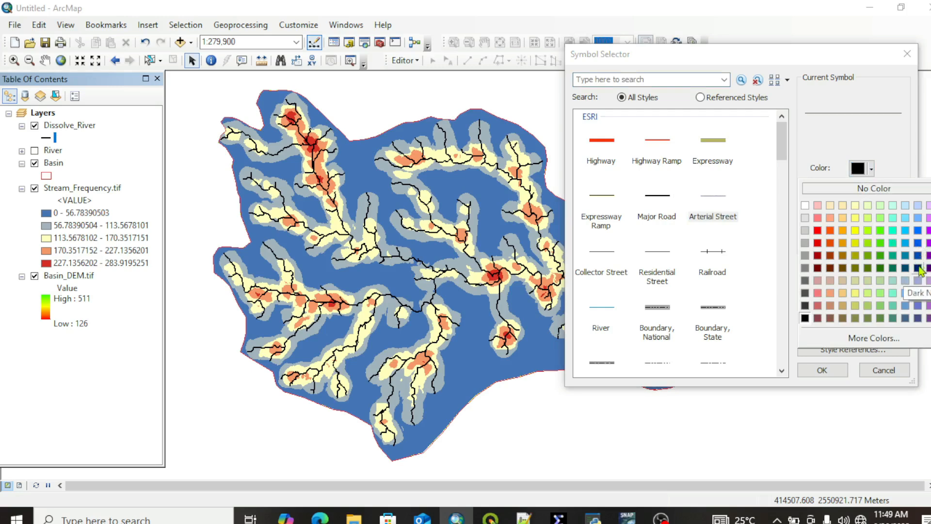
{"action": "left_click", "coordinate": [919, 262]}
{"action": "left_click", "coordinate": [822, 370]}
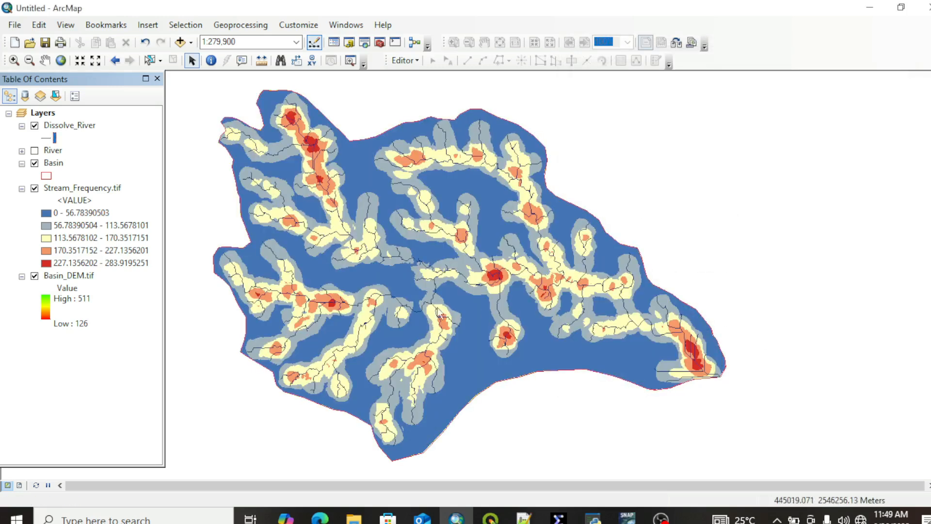
- Inspect the classified stream frequency map up close and return the view to the full extent of the Basin layer
{"action": "scroll", "coordinate": [415, 330], "scroll_direction": "down", "scroll_amount": 1}
{"action": "scroll", "coordinate": [416, 330], "scroll_direction": "down", "scroll_amount": 2}
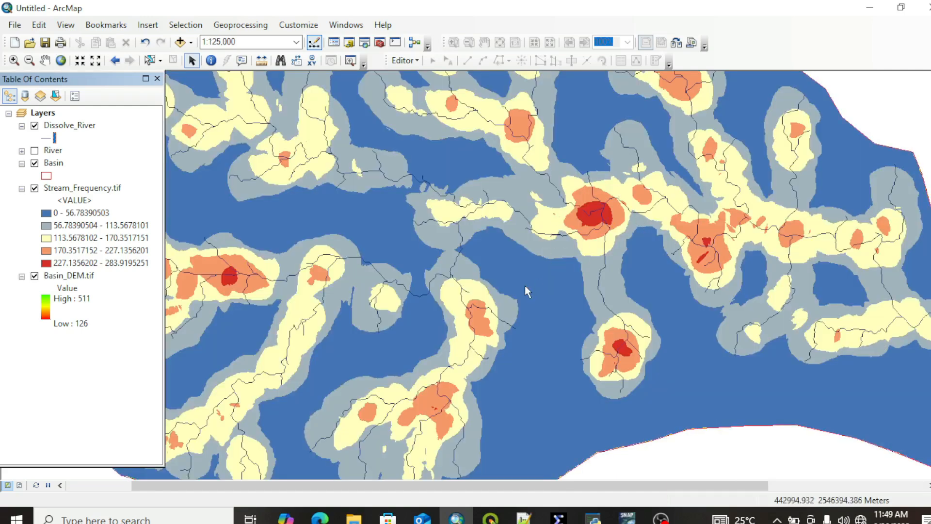
{"action": "scroll", "coordinate": [525, 286], "scroll_direction": "up", "scroll_amount": 3}
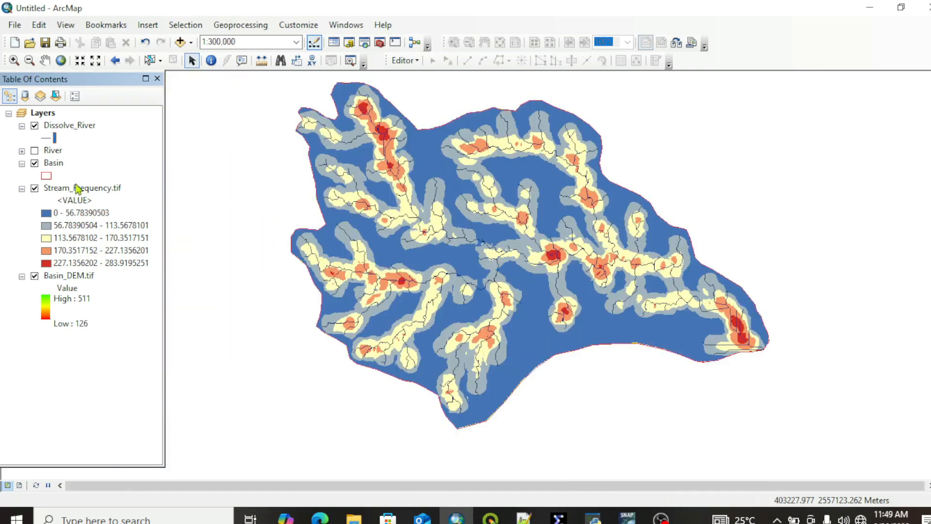
{"action": "right_click", "coordinate": [54, 170]}
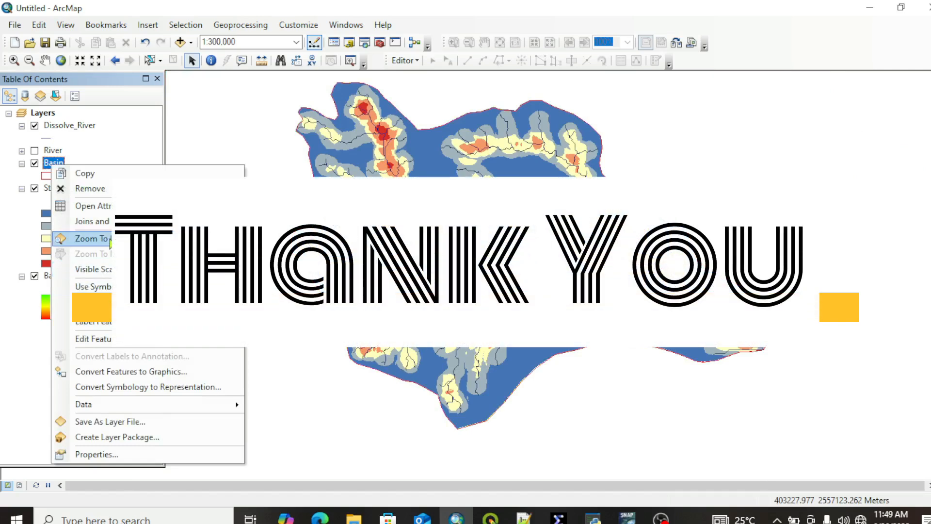
{"action": "left_click", "coordinate": [97, 239]}
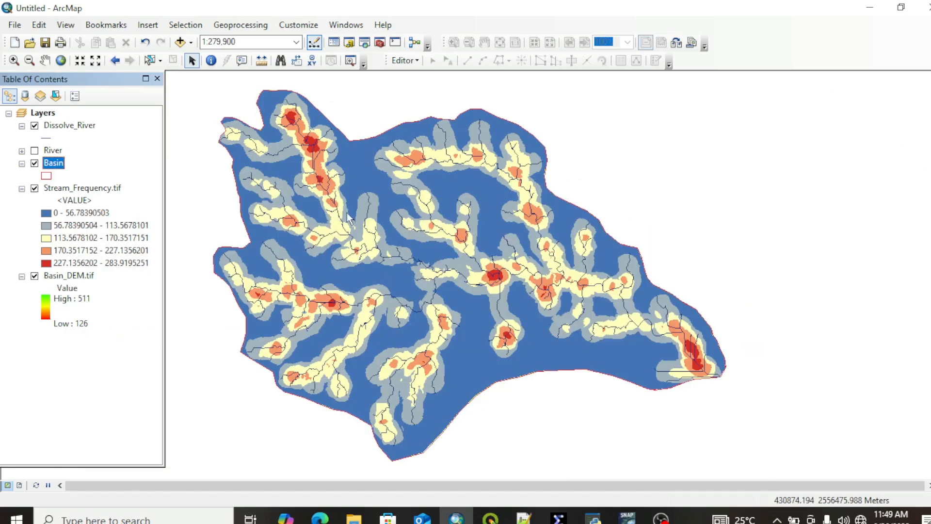